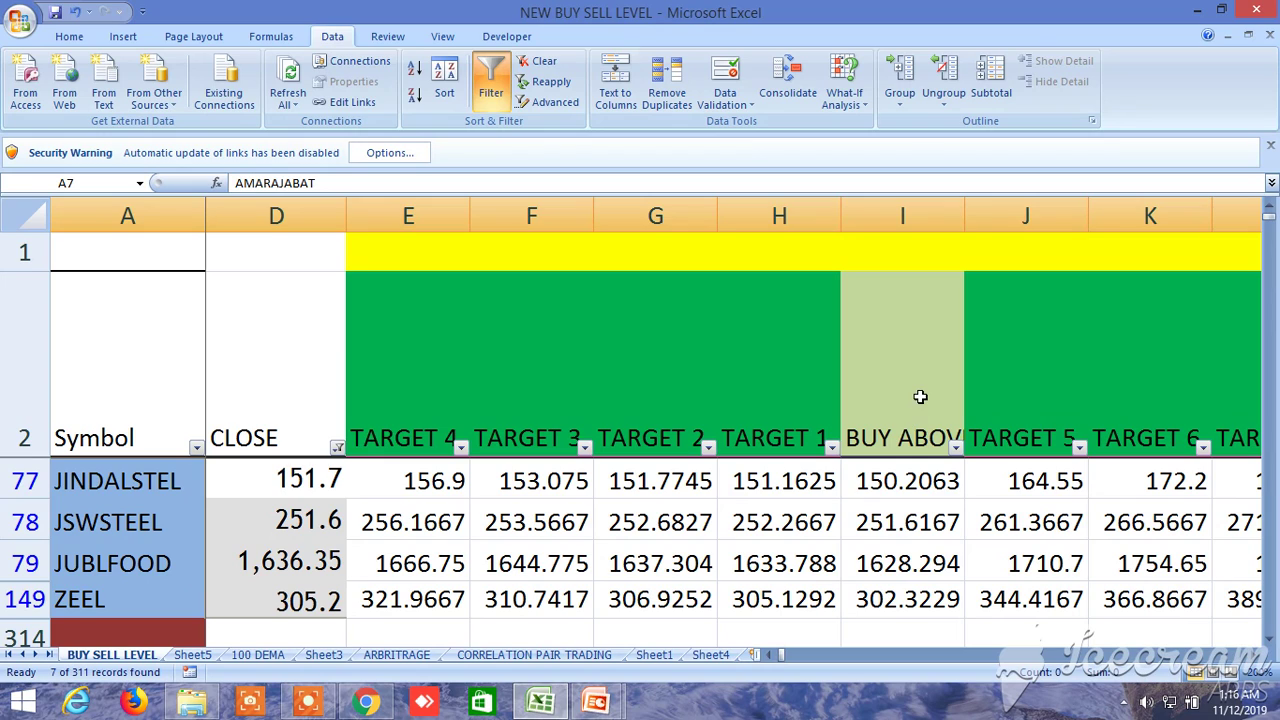
Examine the Buy Above column and its green target columns for the filtered stocks.
click(921, 392)
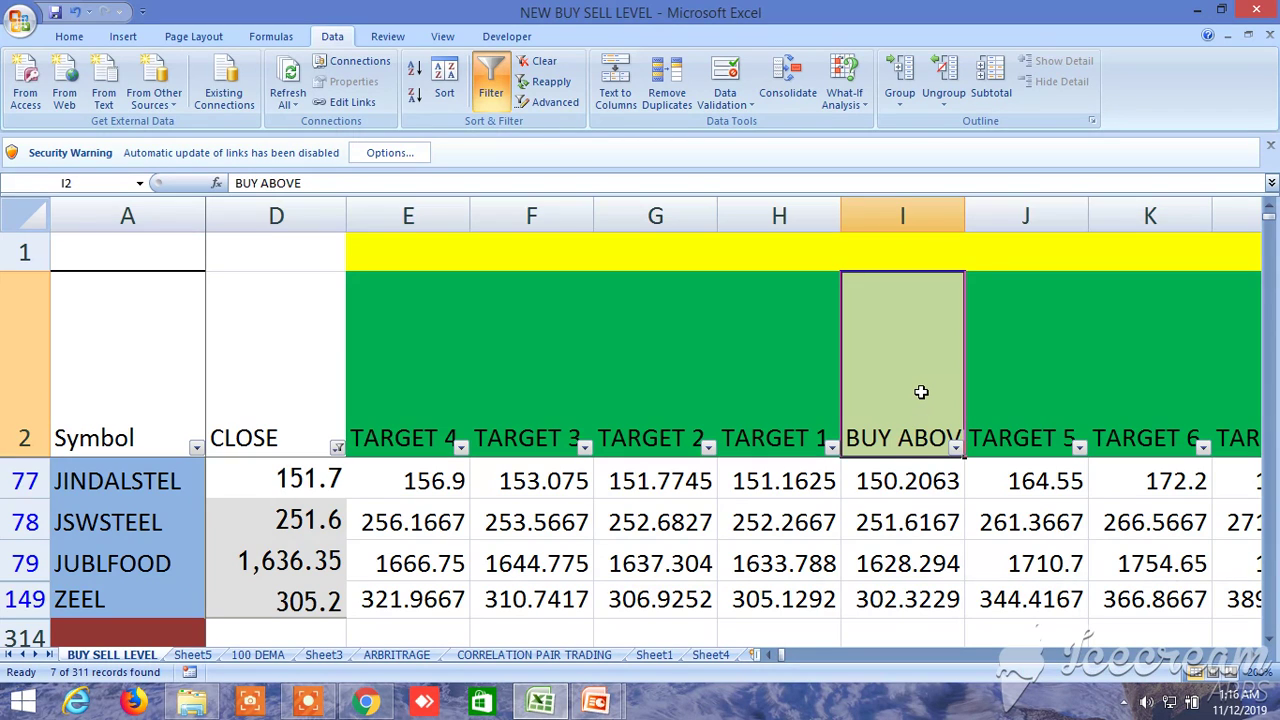
click(808, 386)
click(425, 362)
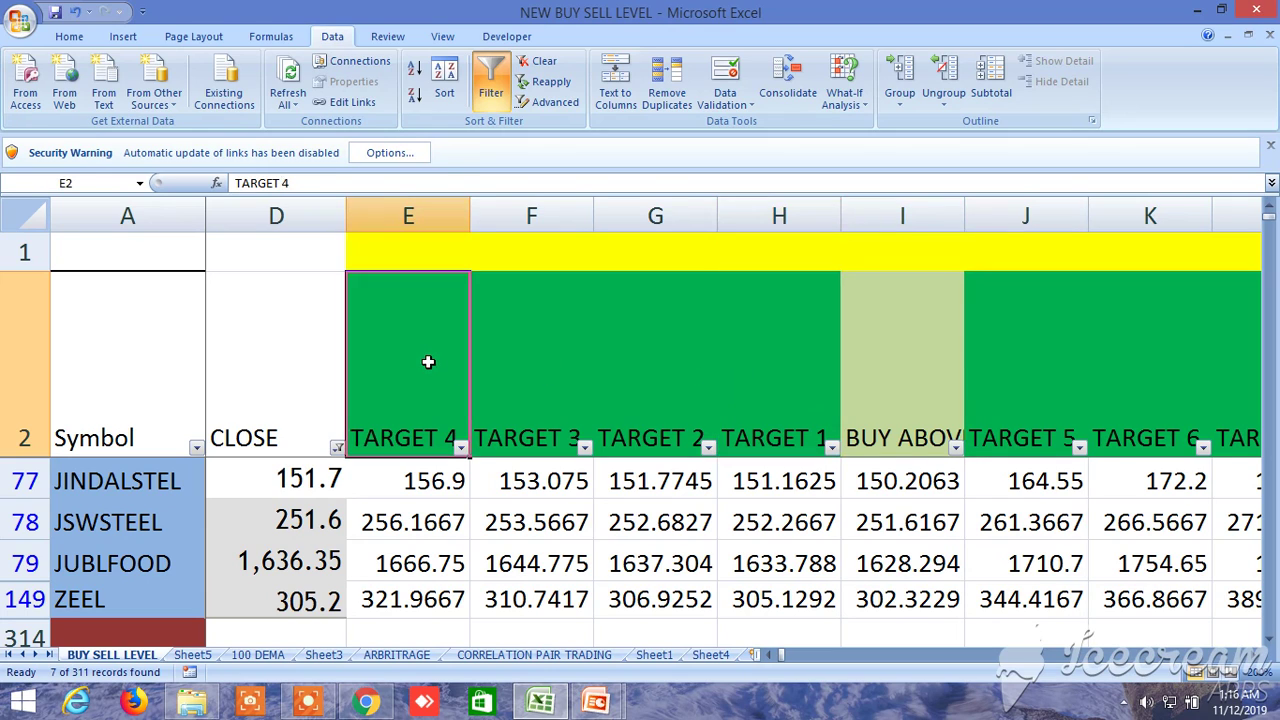
click(1028, 372)
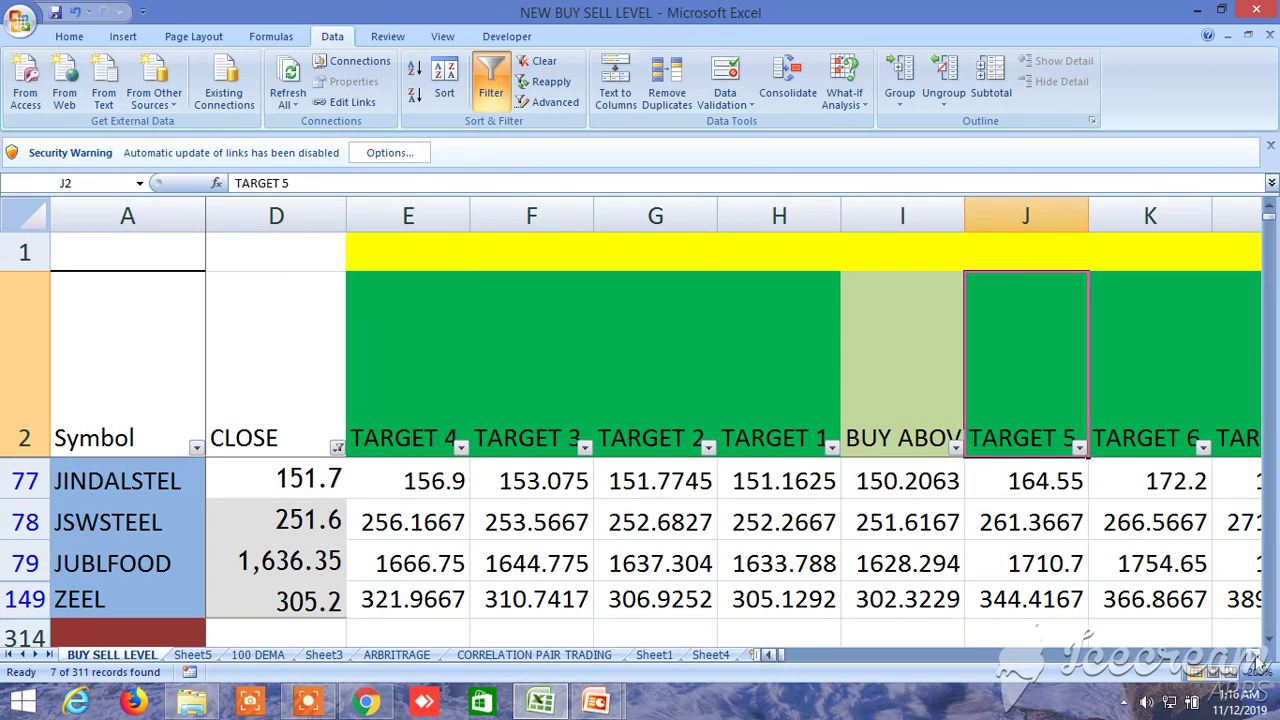
click(1255, 655)
click(1255, 655)
click(1255, 655)
click(1255, 655)
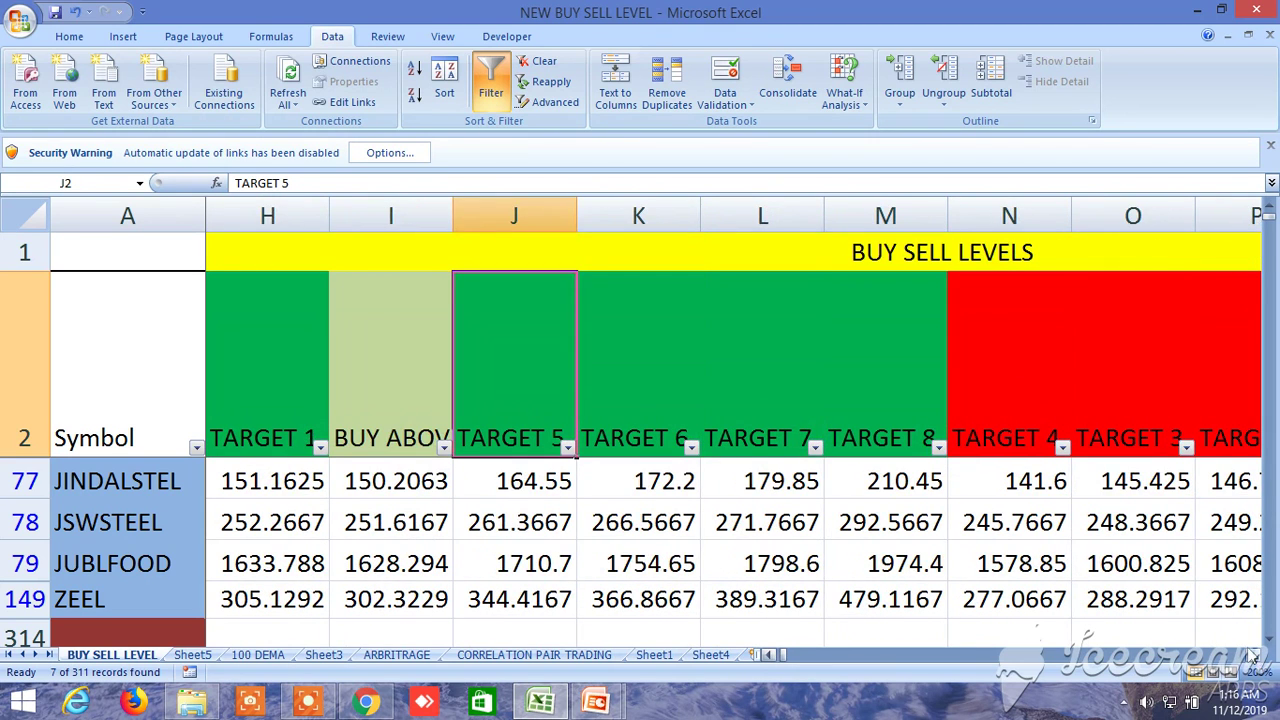
Examine the Sell below column and its red Target 1 to Target 8 columns for the filtered stocks.
click(1240, 638)
key(F2)
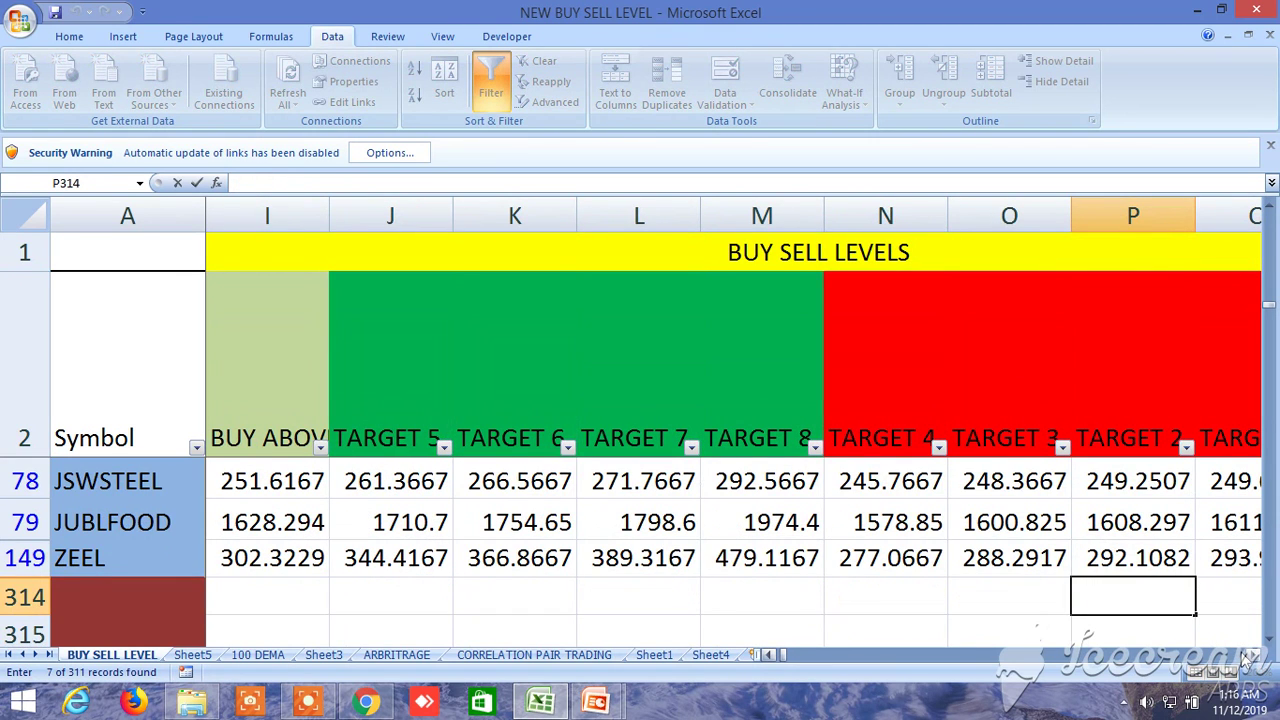
scroll(1246, 660, up, 1)
click(1255, 655)
click(1255, 655)
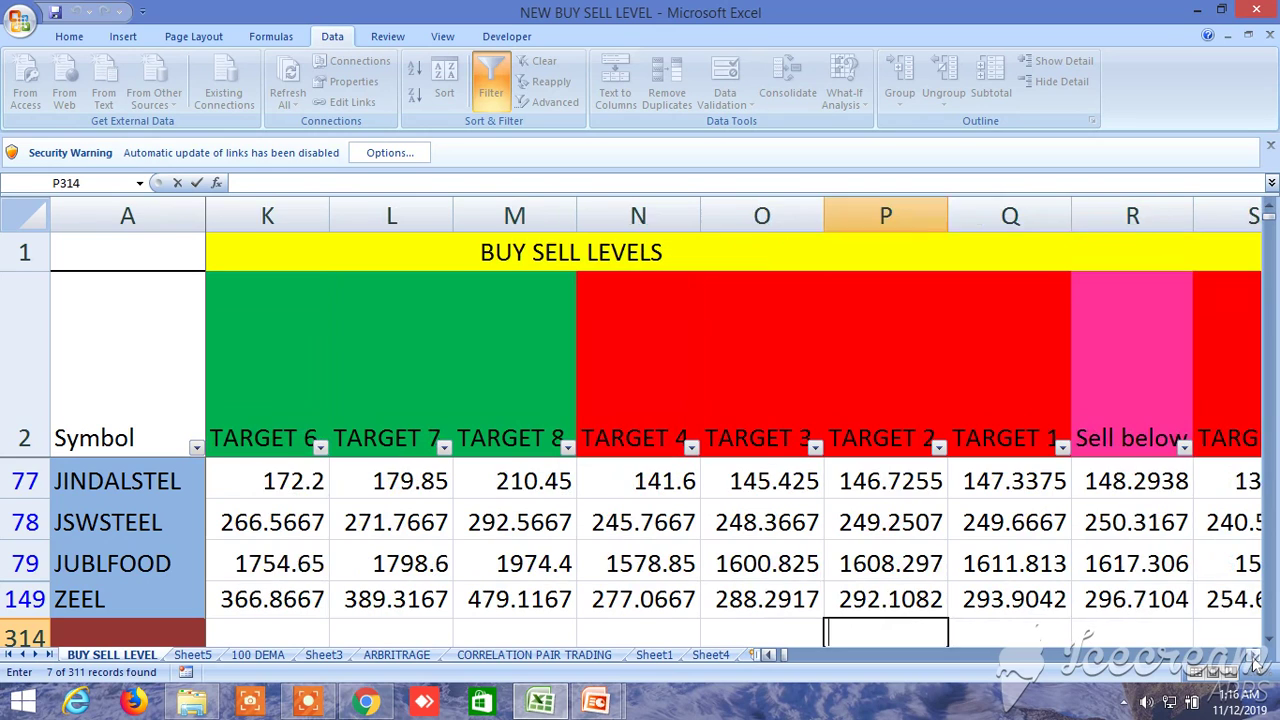
click(1255, 657)
click(863, 374)
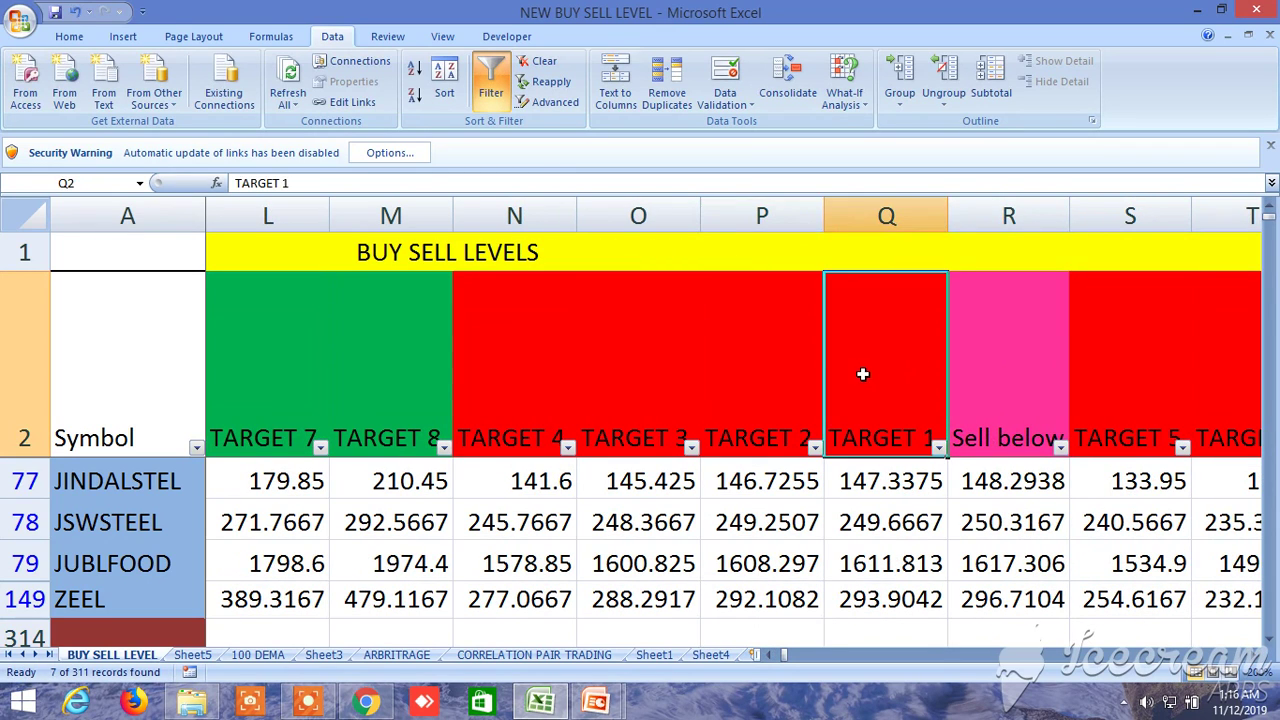
click(508, 366)
click(1154, 378)
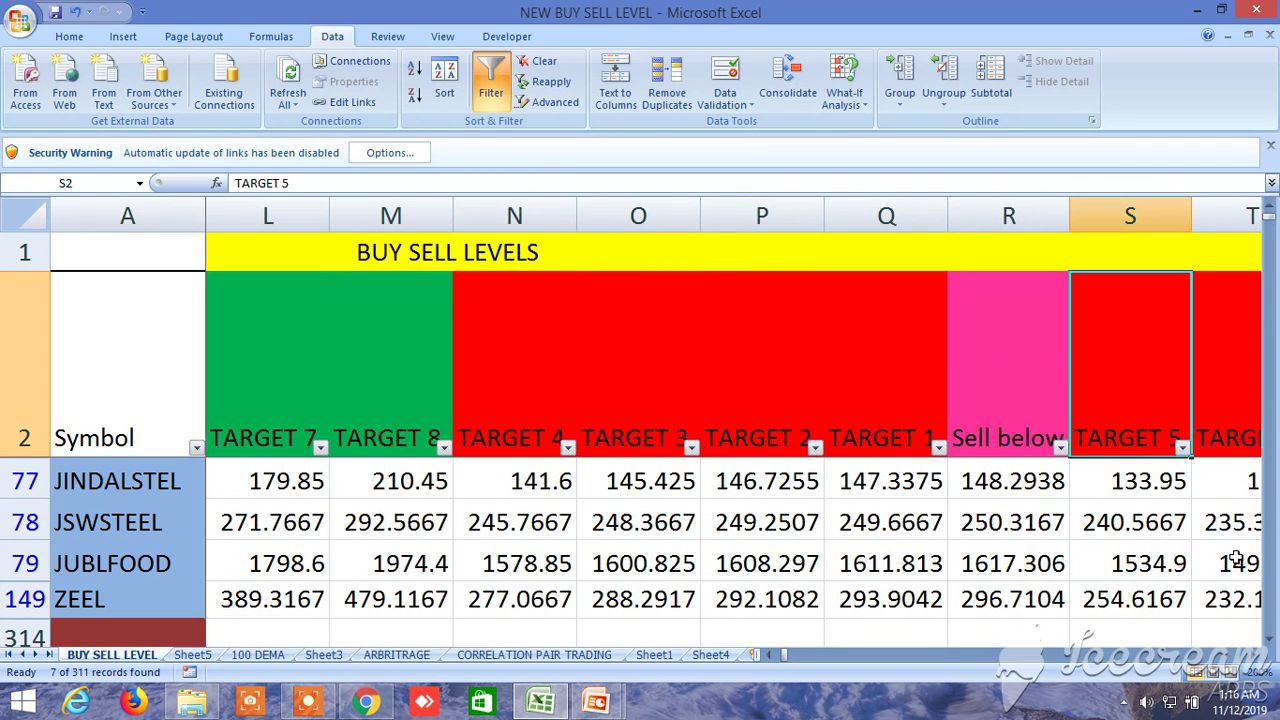
click(1255, 655)
click(1255, 655)
click(1255, 655)
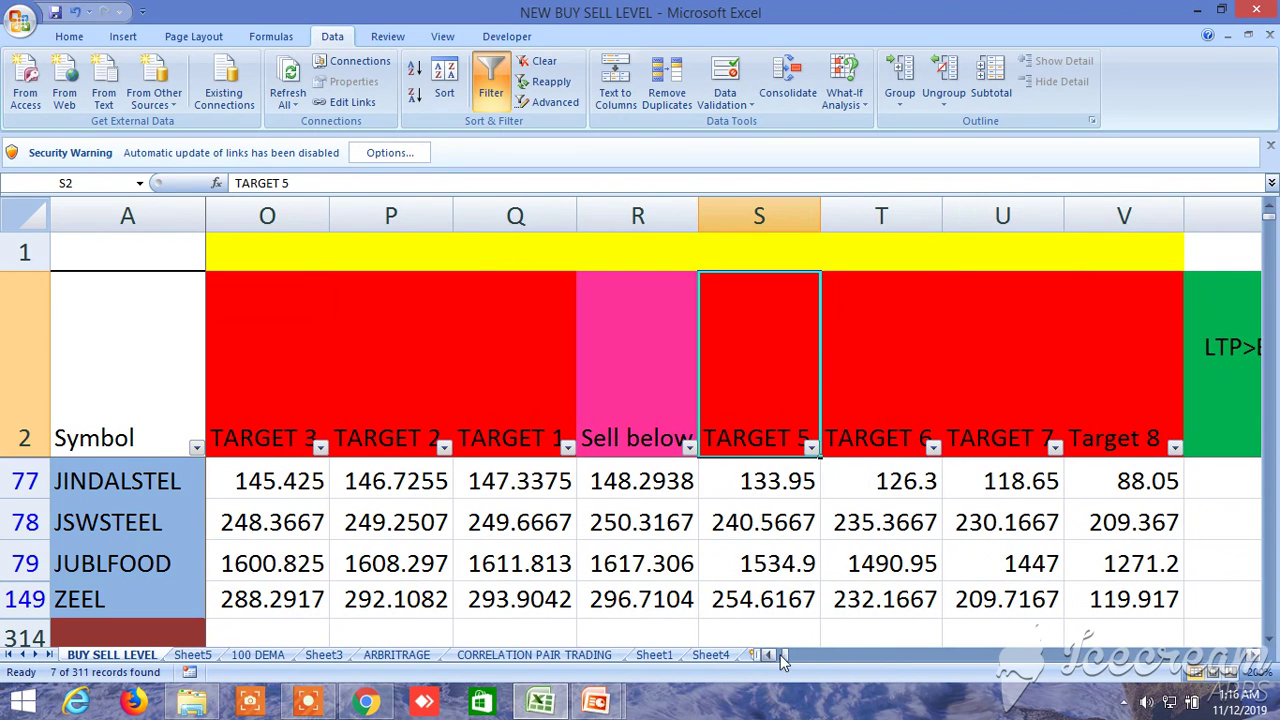
drag(784, 656, 776, 656)
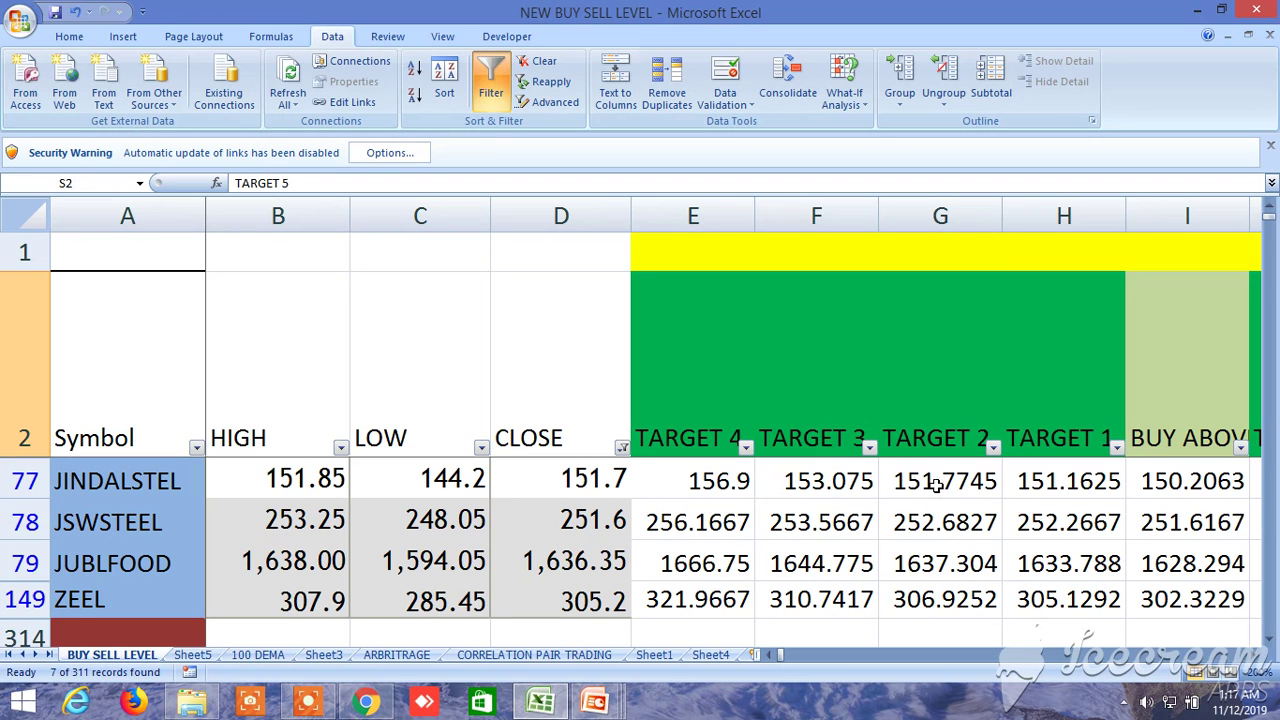
Review the Alternative Buy Sell Levels and Pivot Point sections for the filtered stocks, and return to the first columns.
click(1254, 655)
drag(1254, 655, 1254, 655)
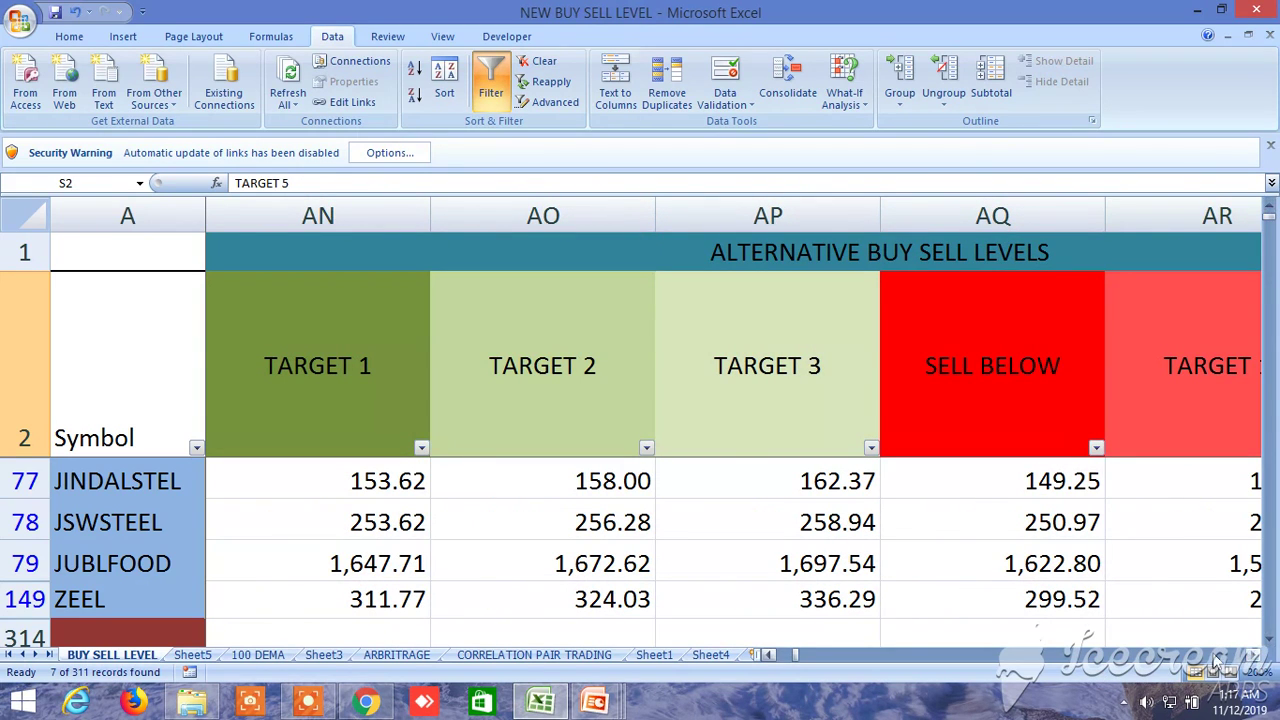
click(768, 655)
click(768, 655)
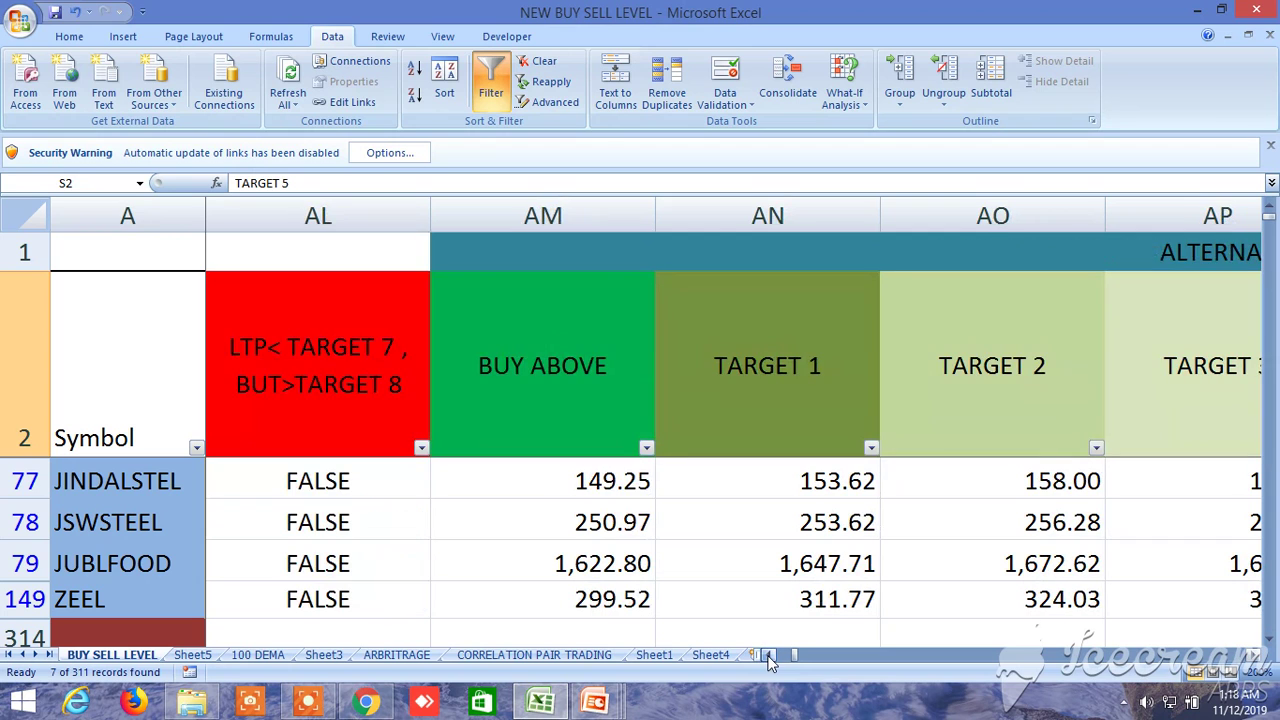
drag(1256, 658, 1256, 655)
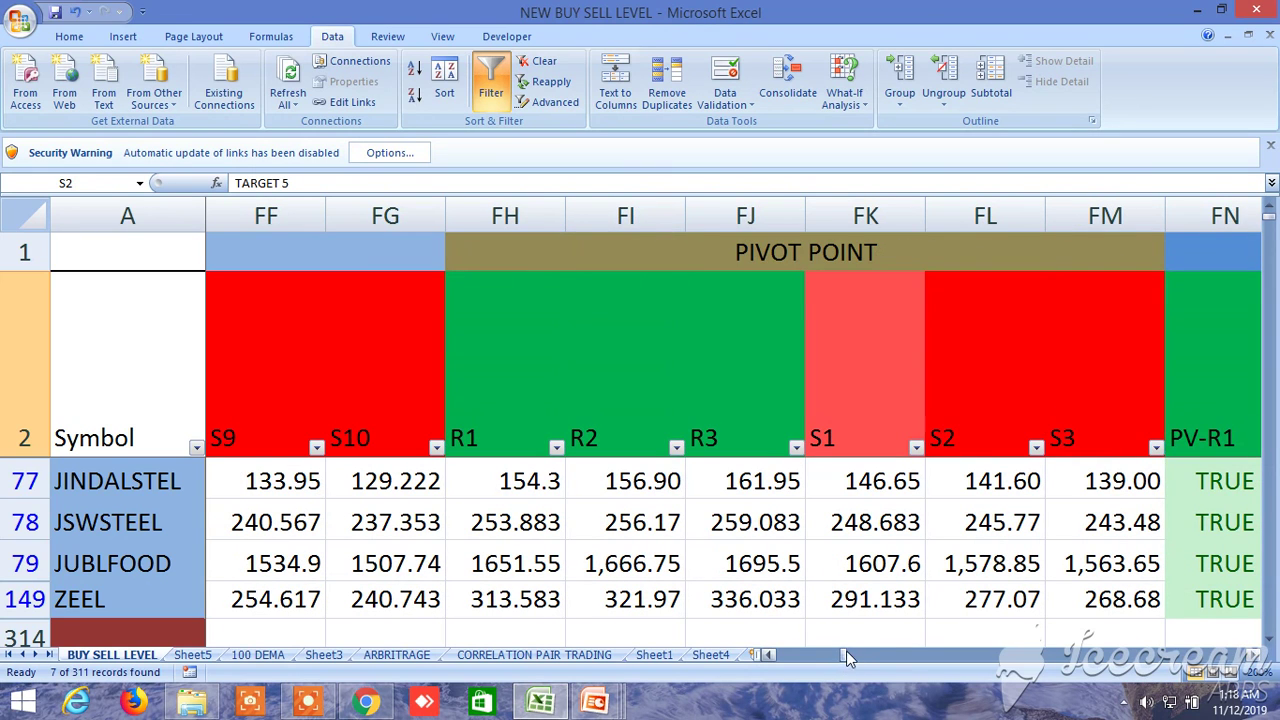
drag(848, 656, 781, 668)
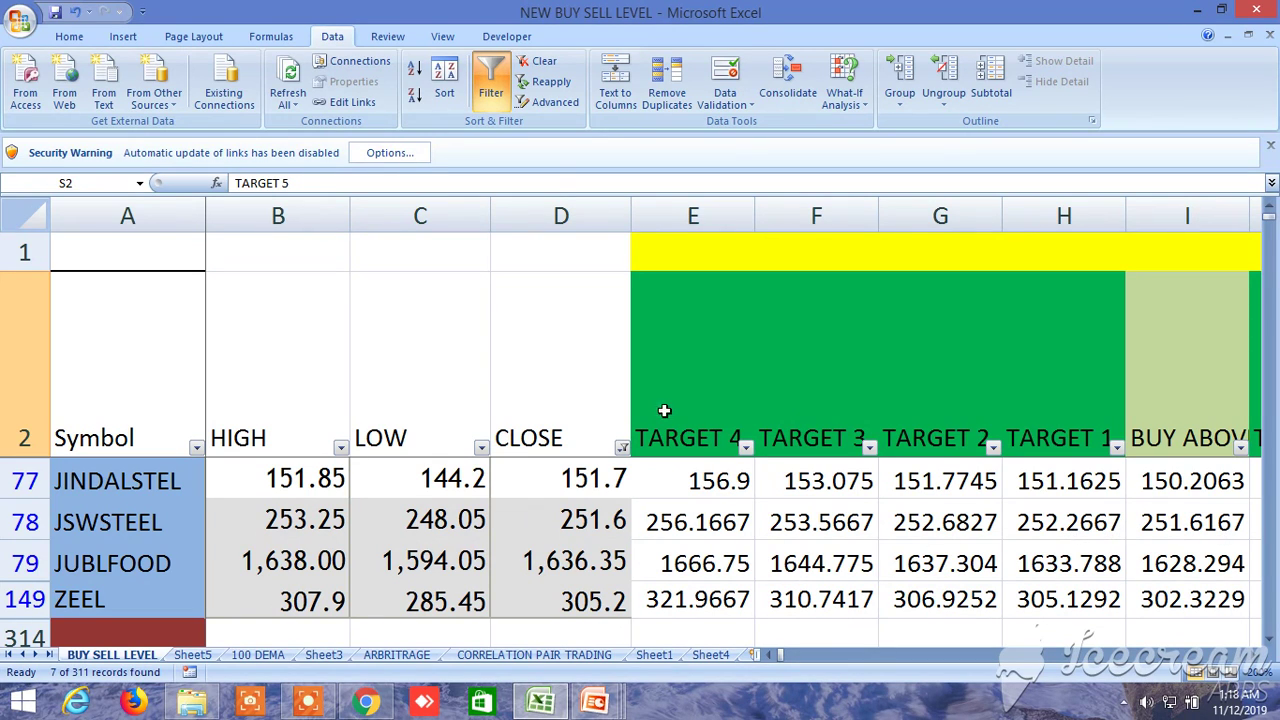
Remove the filter from the stock table and locate the Bank Nifty and Nifty futures and index rows.
click(500, 95)
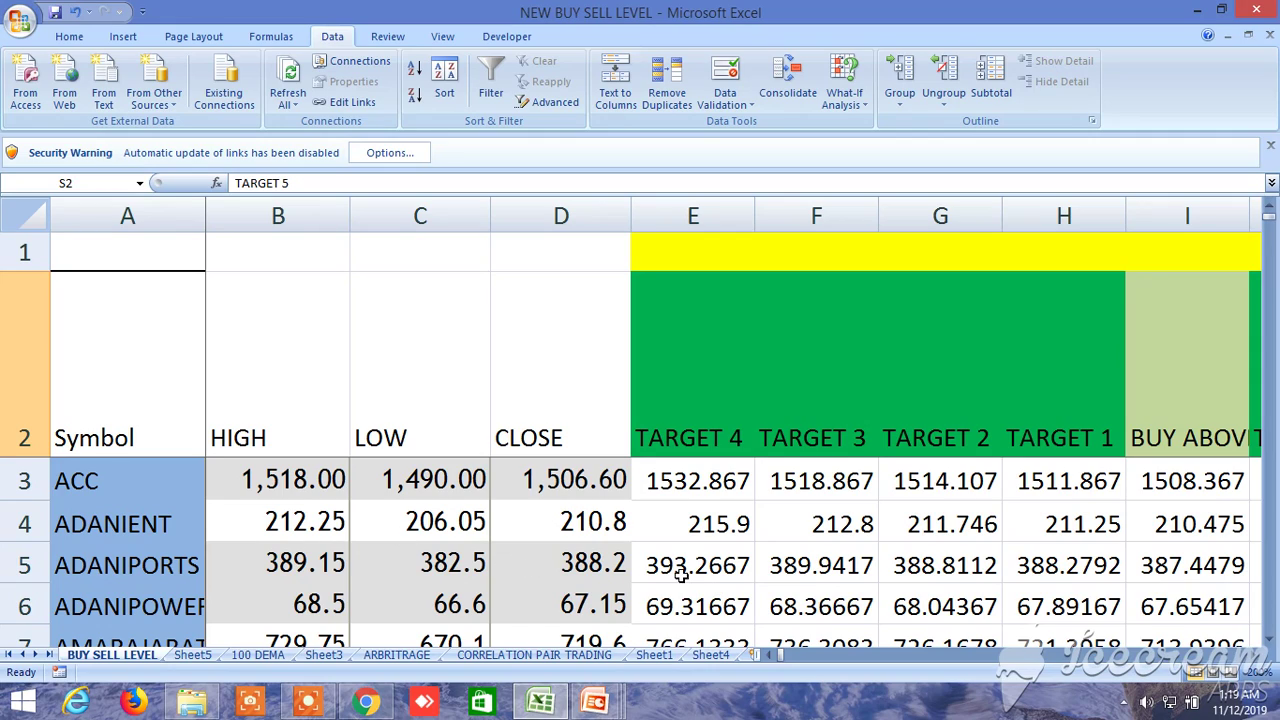
scroll(681, 573, down, 20)
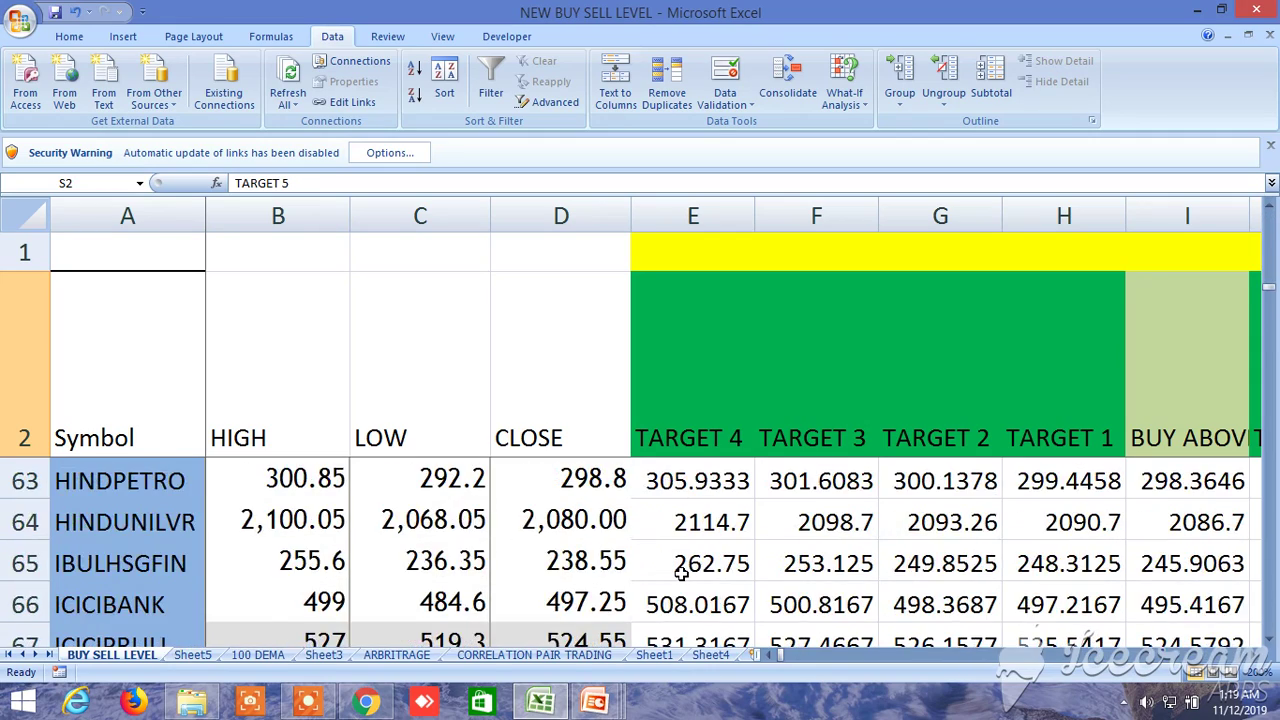
scroll(681, 573, down, 19)
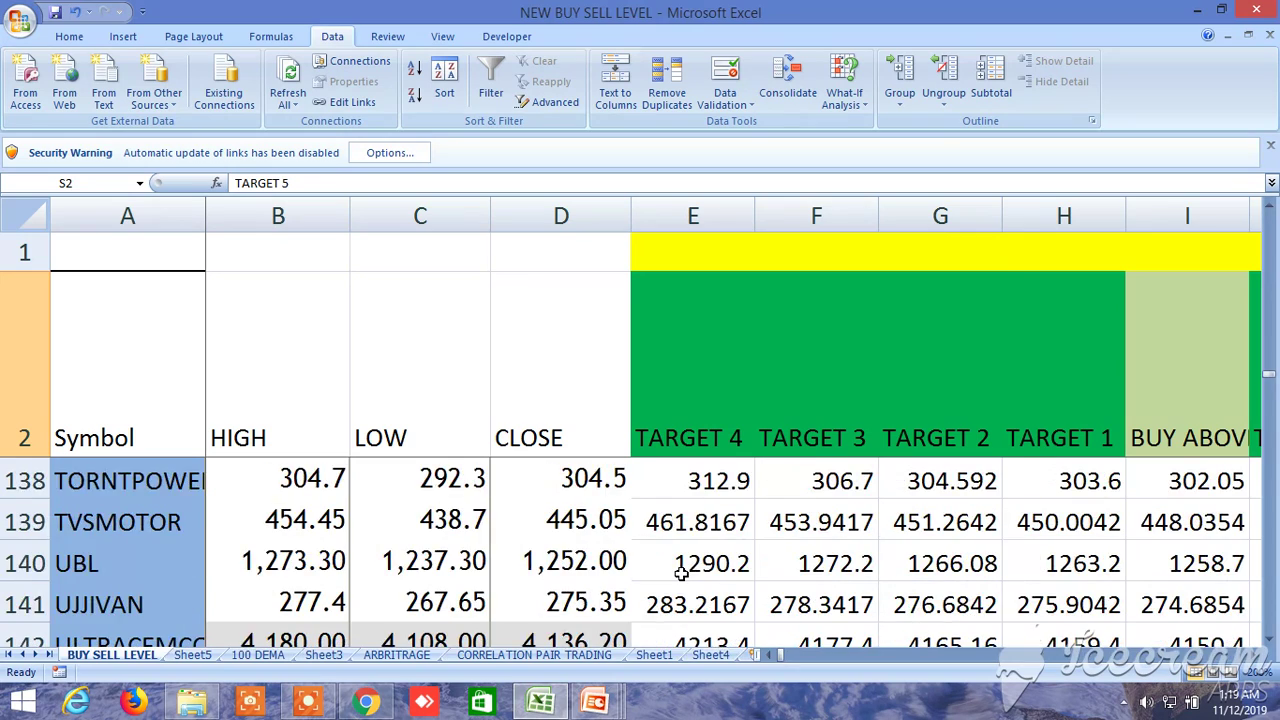
scroll(681, 573, down, 6)
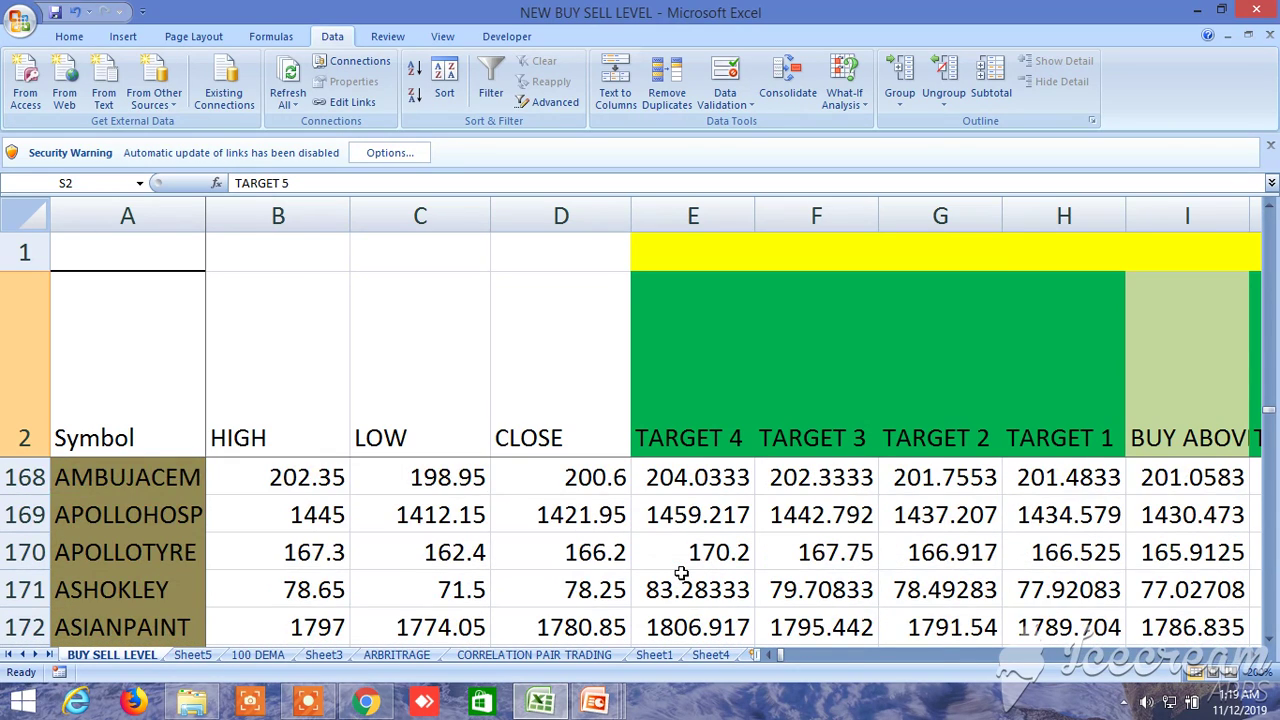
scroll(681, 573, up, 3)
scroll(681, 573, down, 2)
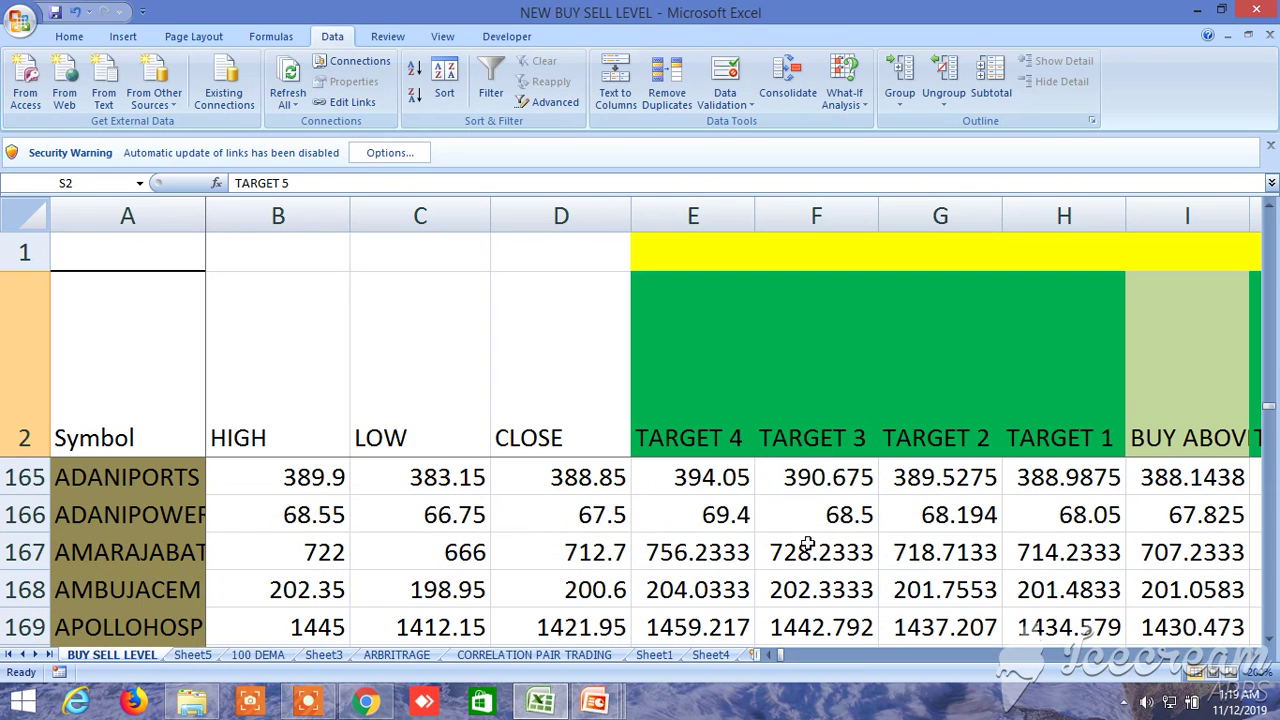
scroll(796, 593, up, 2)
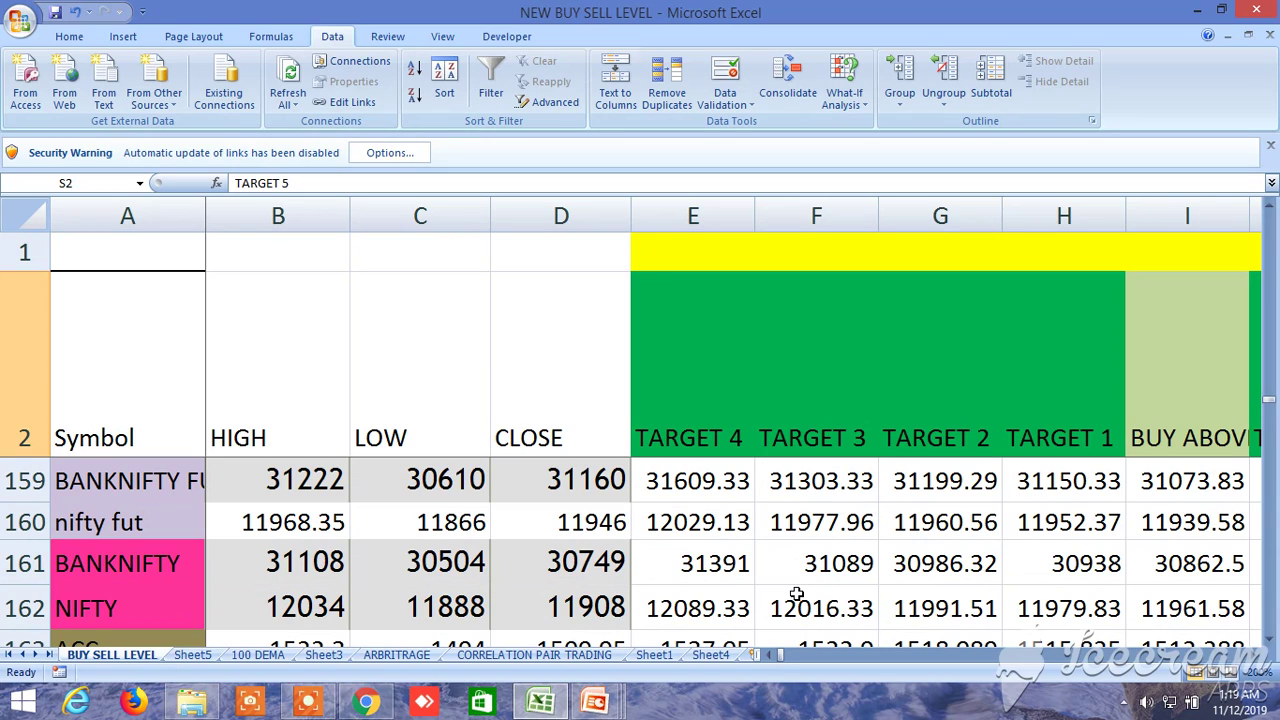
Examine the Buy Sell Levels section for the Bank Nifty and Nifty rows, from the buy targets through the sell targets.
click(1255, 659)
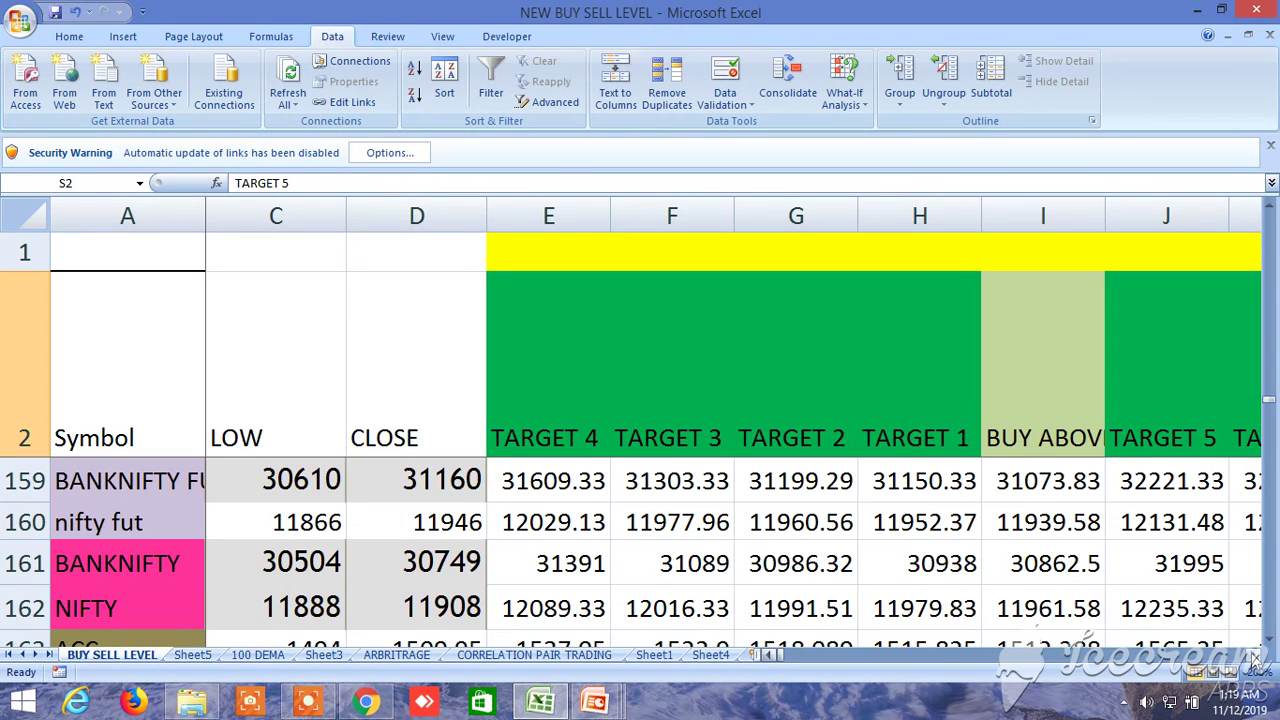
click(1255, 659)
click(1255, 659)
click(1255, 659)
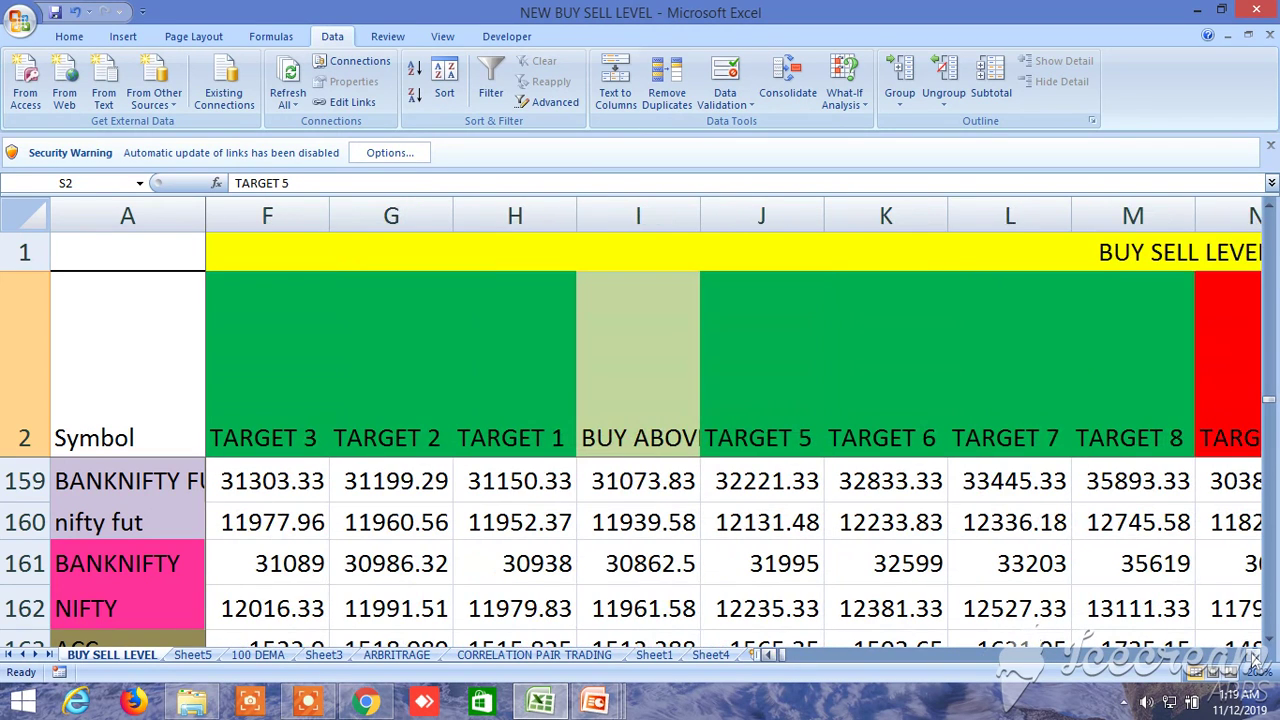
click(1255, 659)
click(1255, 659)
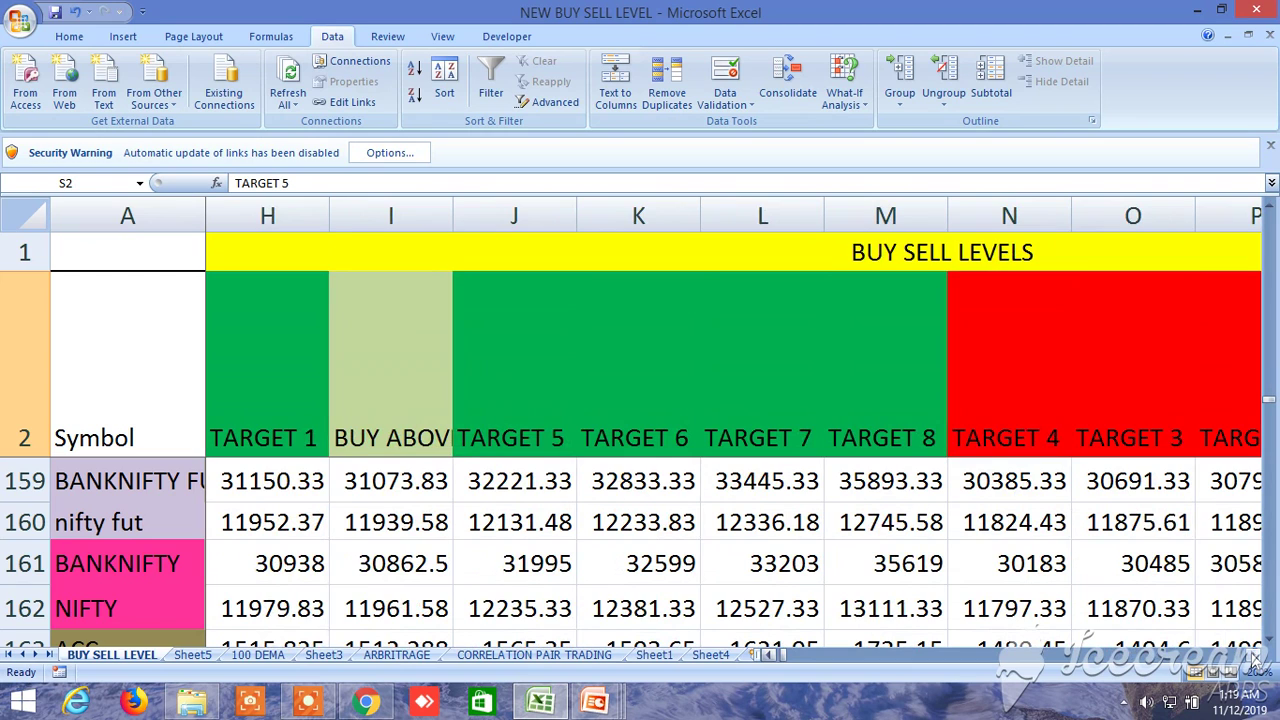
click(1255, 659)
click(1255, 659)
click(1255, 659)
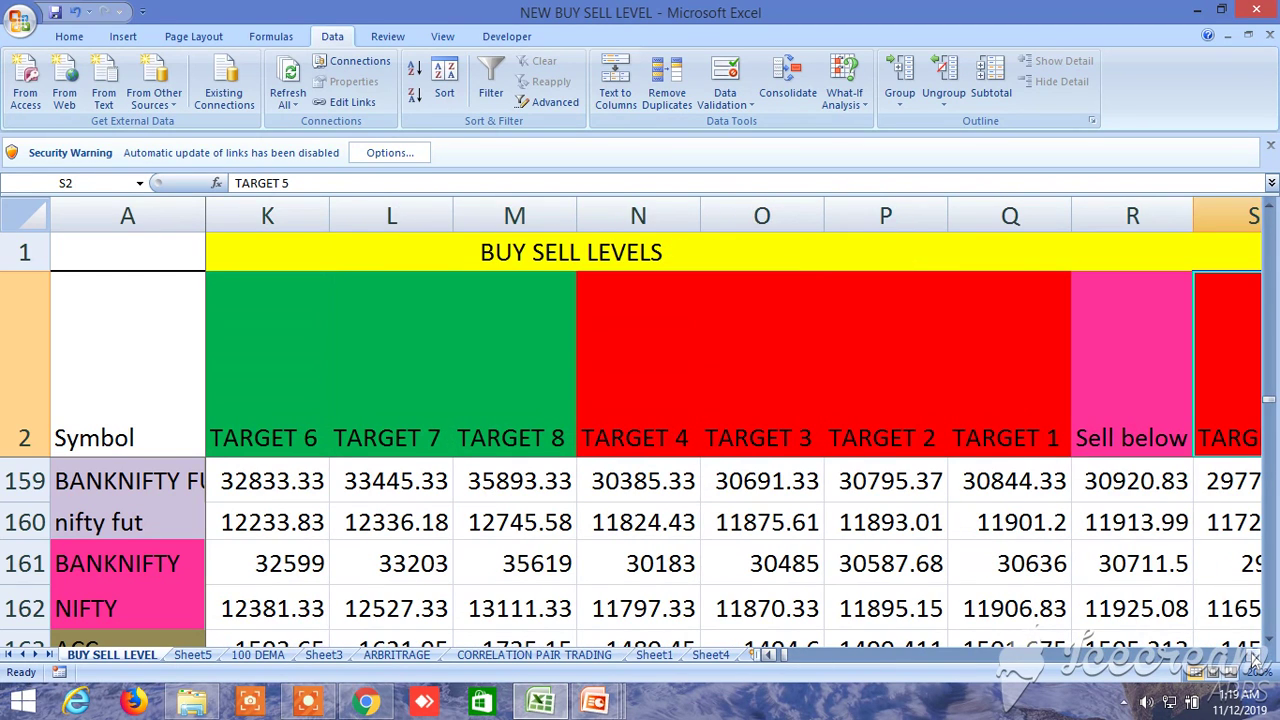
click(1255, 659)
click(1255, 659)
click(1255, 659)
click(1255, 659)
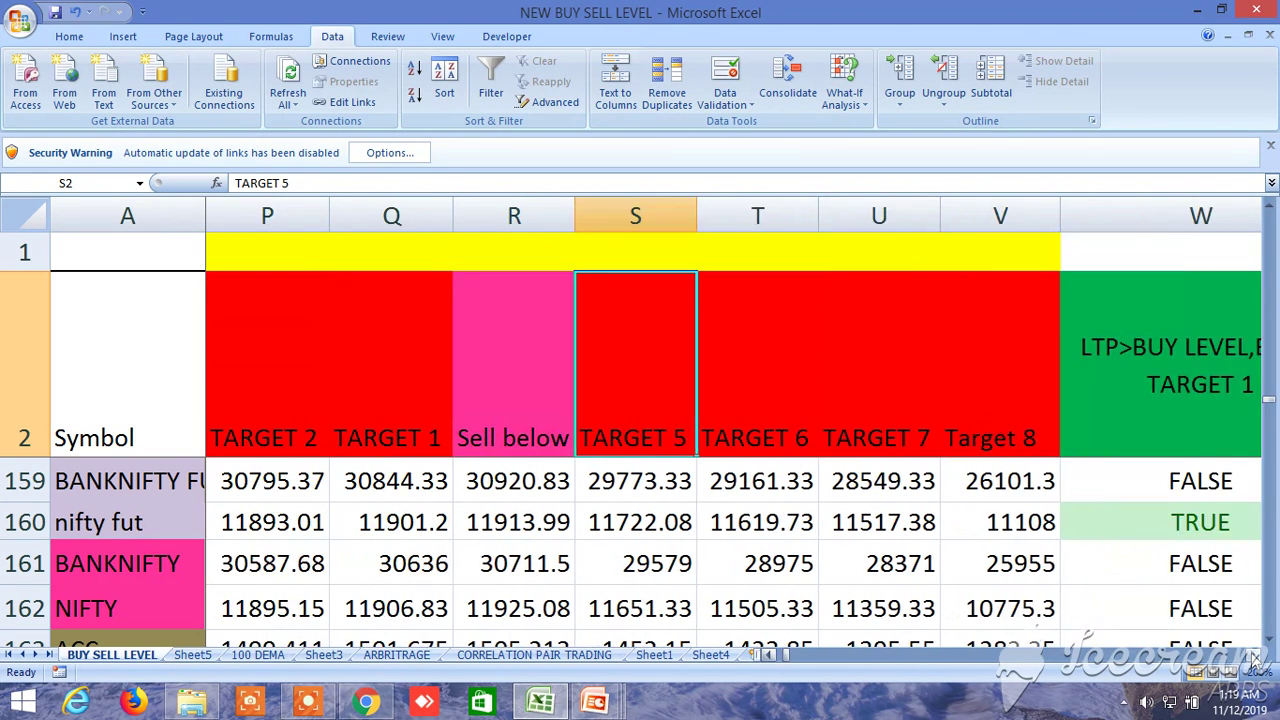
Examine the LTP condition columns and the Alternative Buy Sell Levels for the Bank Nifty and Nifty rows.
click(1255, 659)
click(1255, 659)
click(1255, 659)
click(1255, 659)
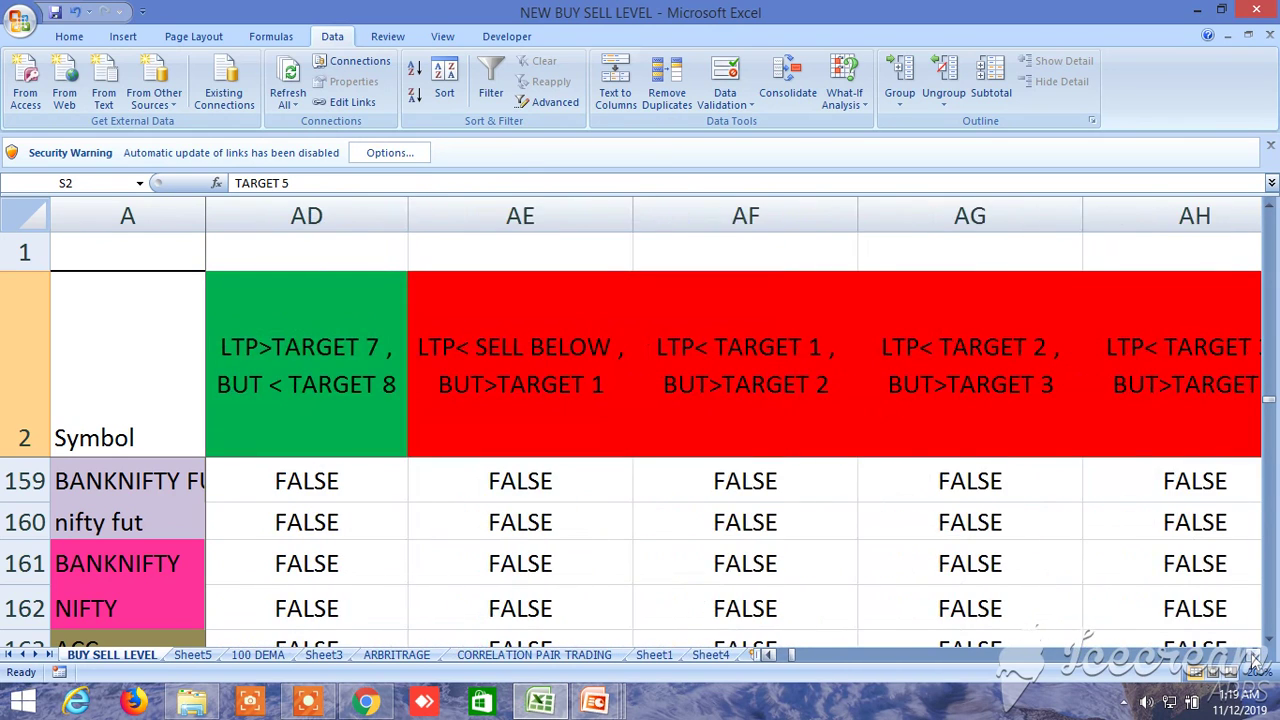
click(1255, 659)
click(1255, 659)
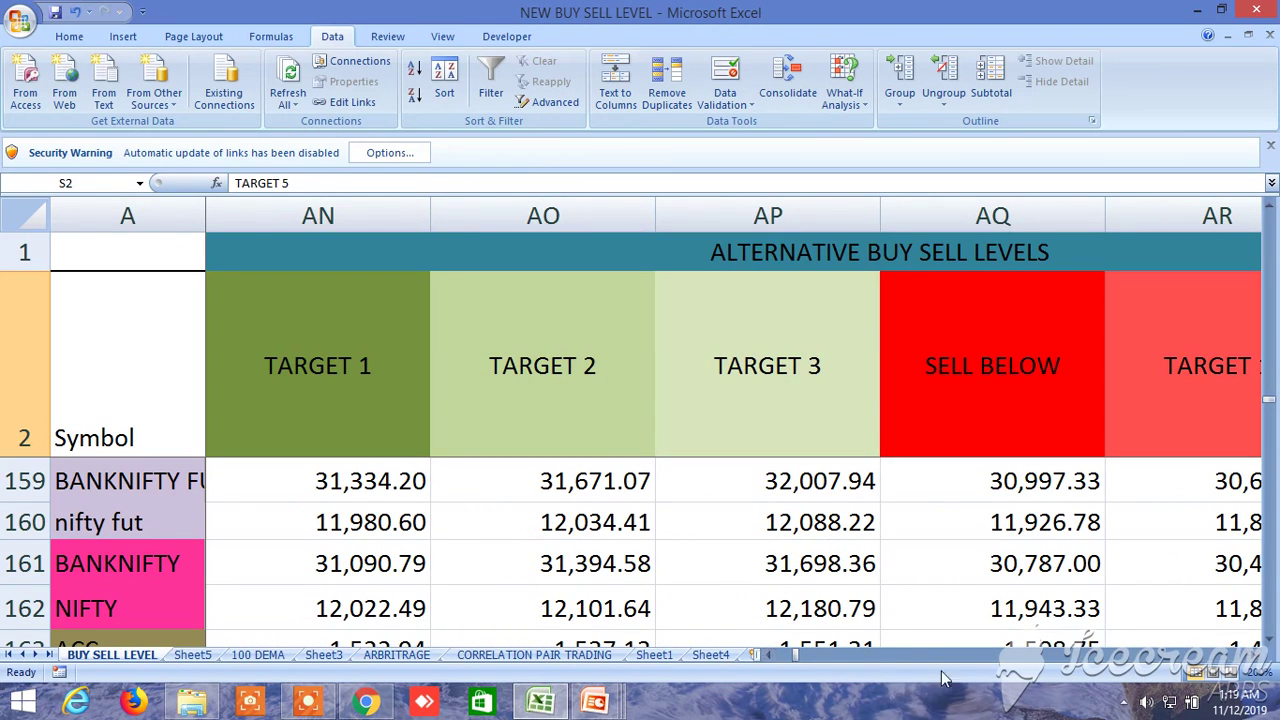
click(770, 655)
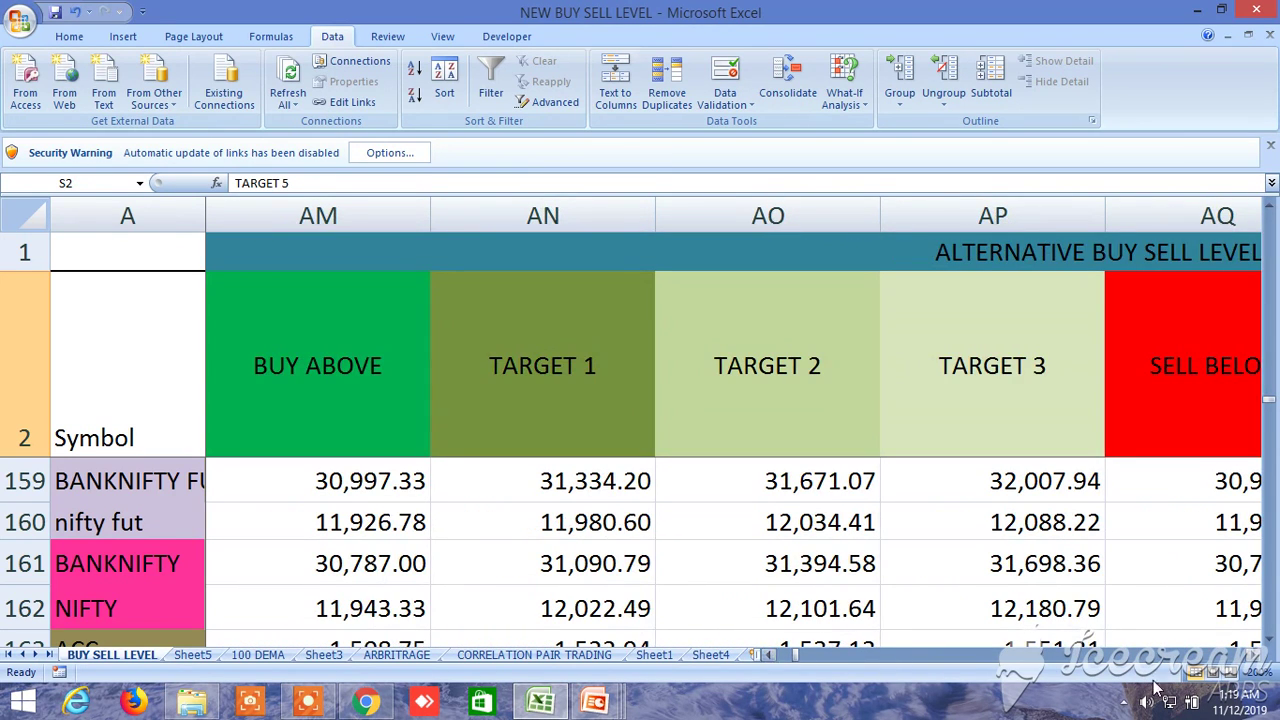
click(1256, 656)
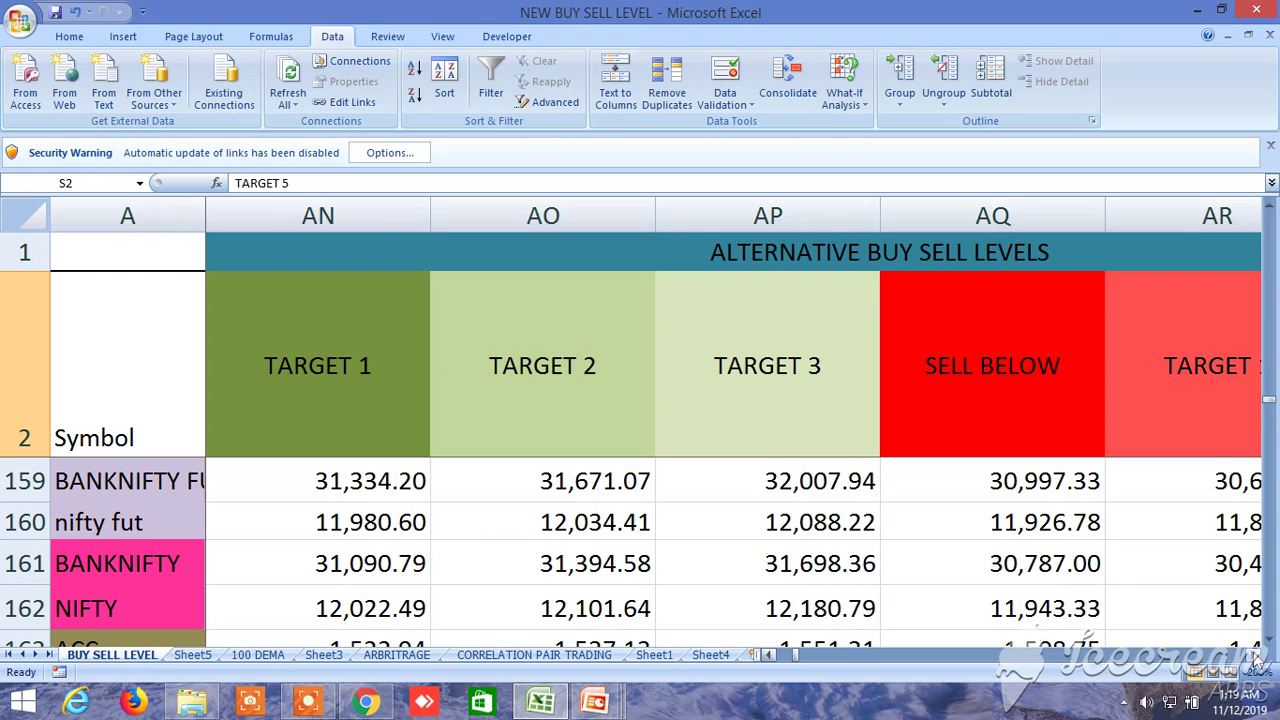
click(1256, 656)
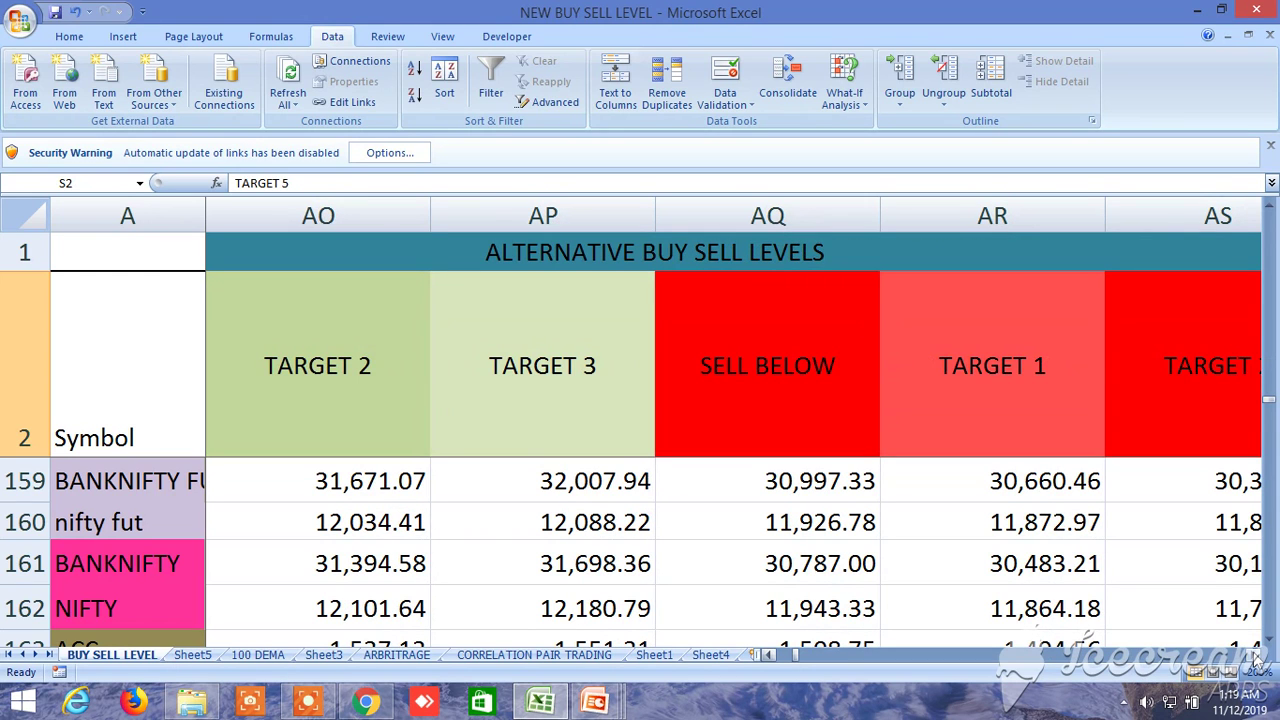
Examine the columns from delivery percentage and typical price through Pivot Point for the Bank Nifty and Nifty rows.
click(1256, 656)
click(1256, 656)
click(1256, 656)
click(1256, 656)
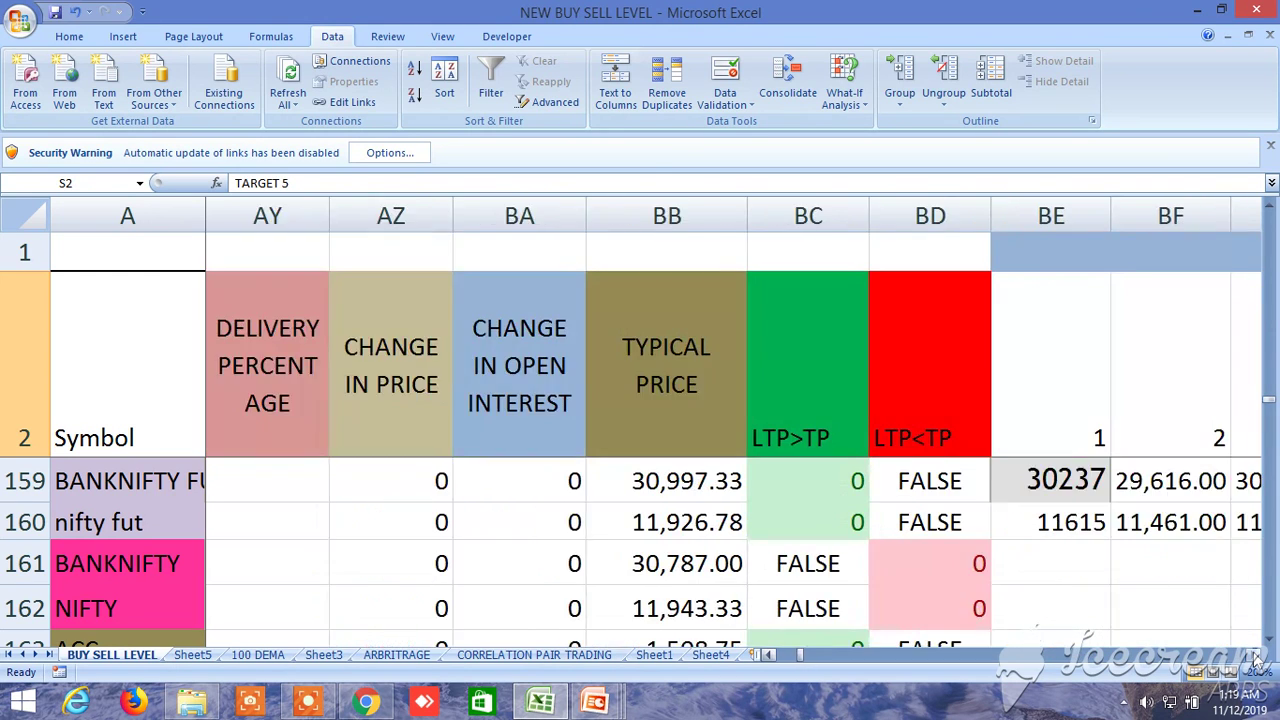
drag(1256, 656, 1253, 660)
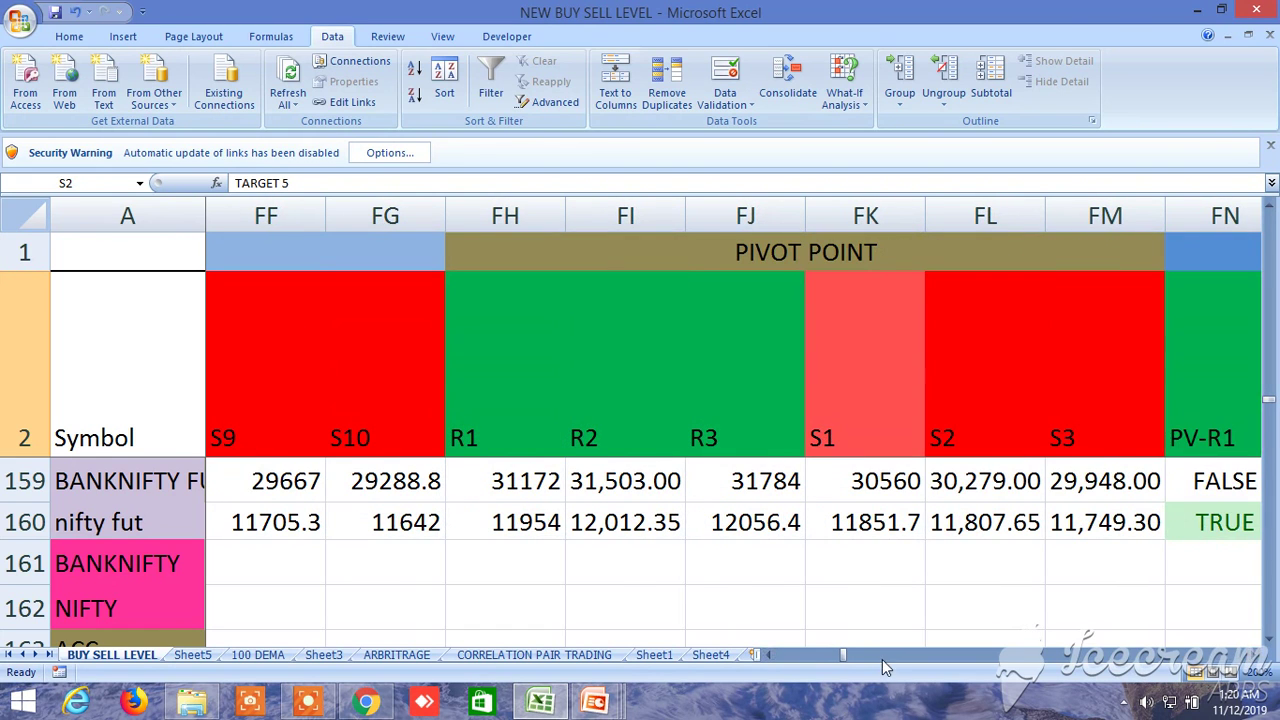
Examine the Buy Sell Levels section for the commodity rows from Crudeoil to Lead, from the high, low and close prices through the sell targets.
drag(844, 653, 755, 654)
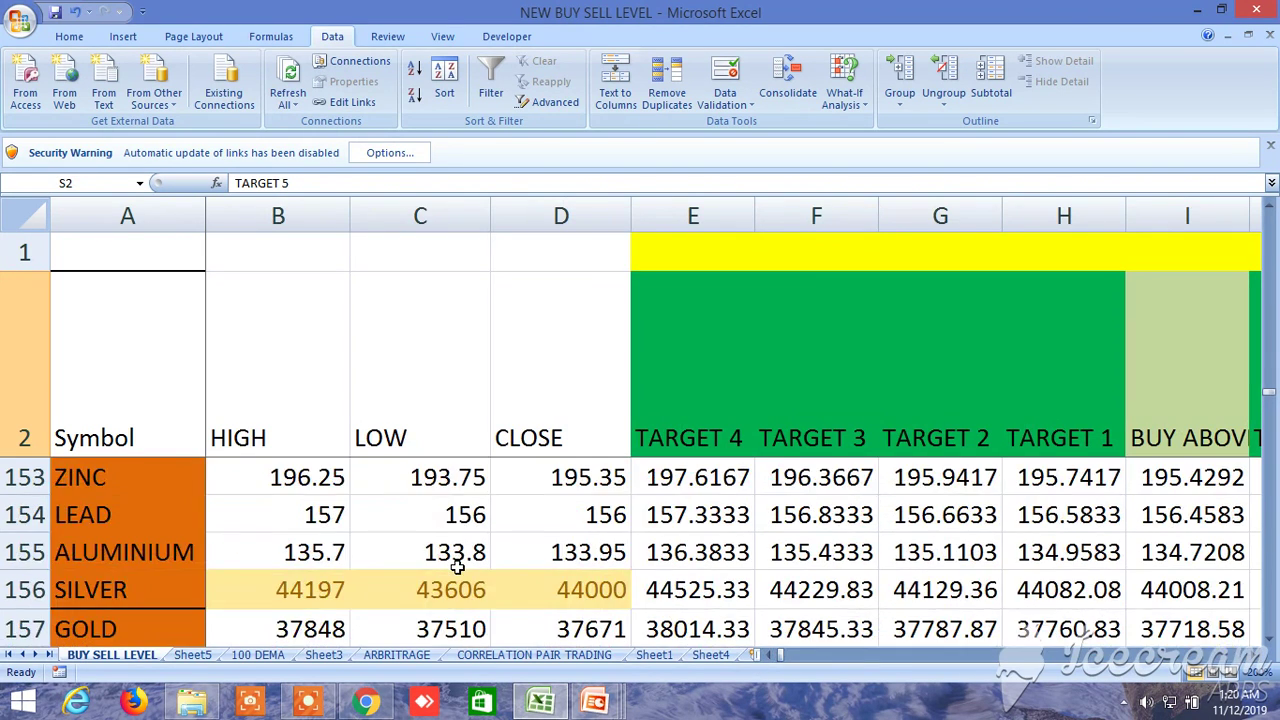
scroll(460, 566, up, 3)
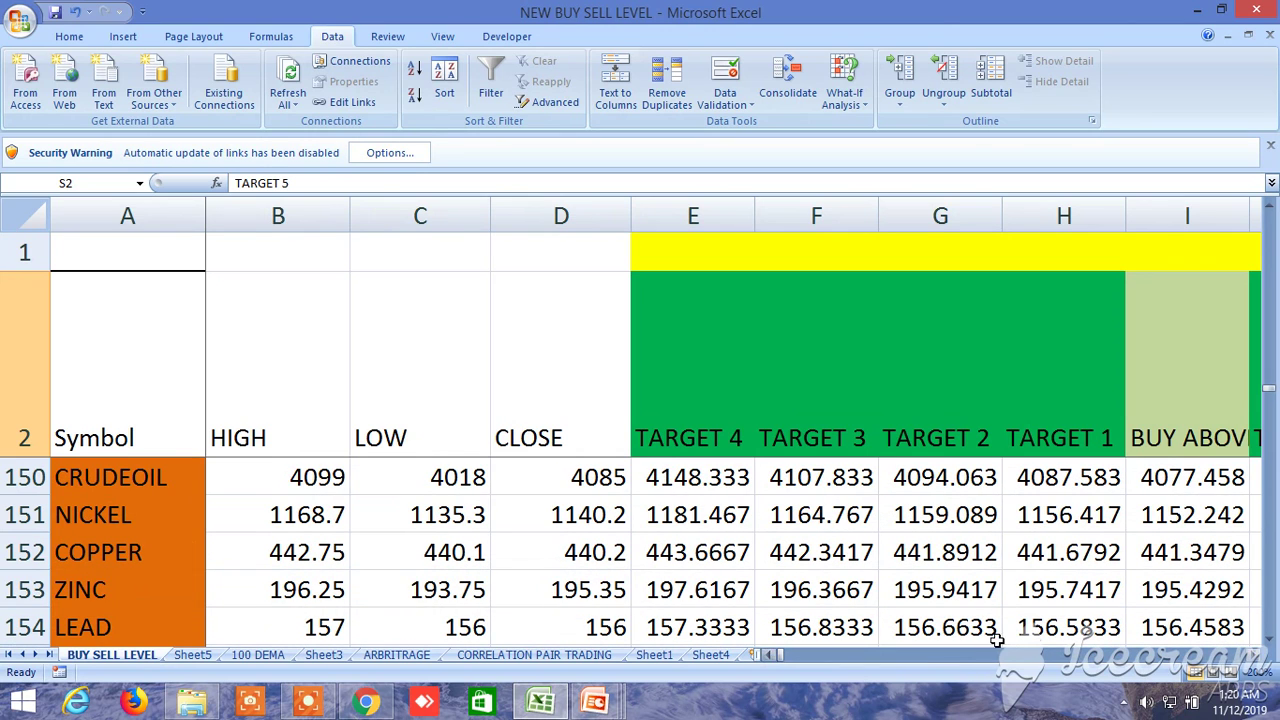
click(1254, 655)
click(1254, 655)
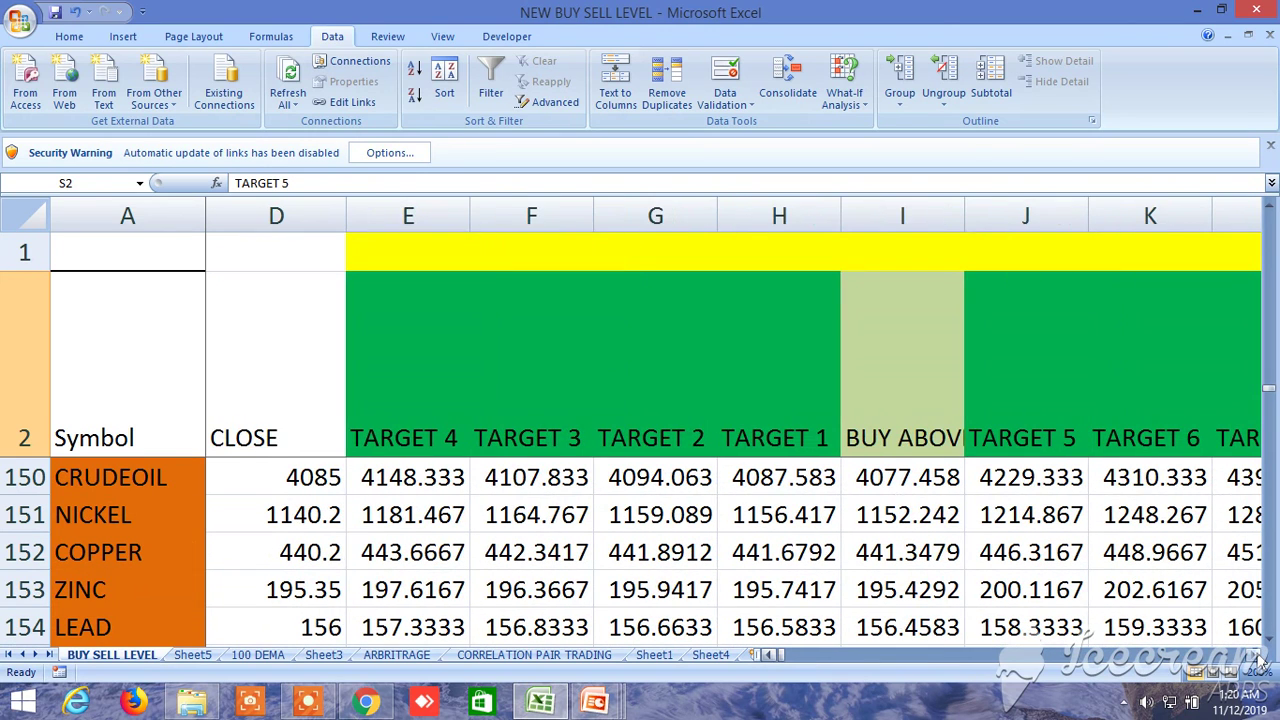
click(1254, 655)
click(1254, 655)
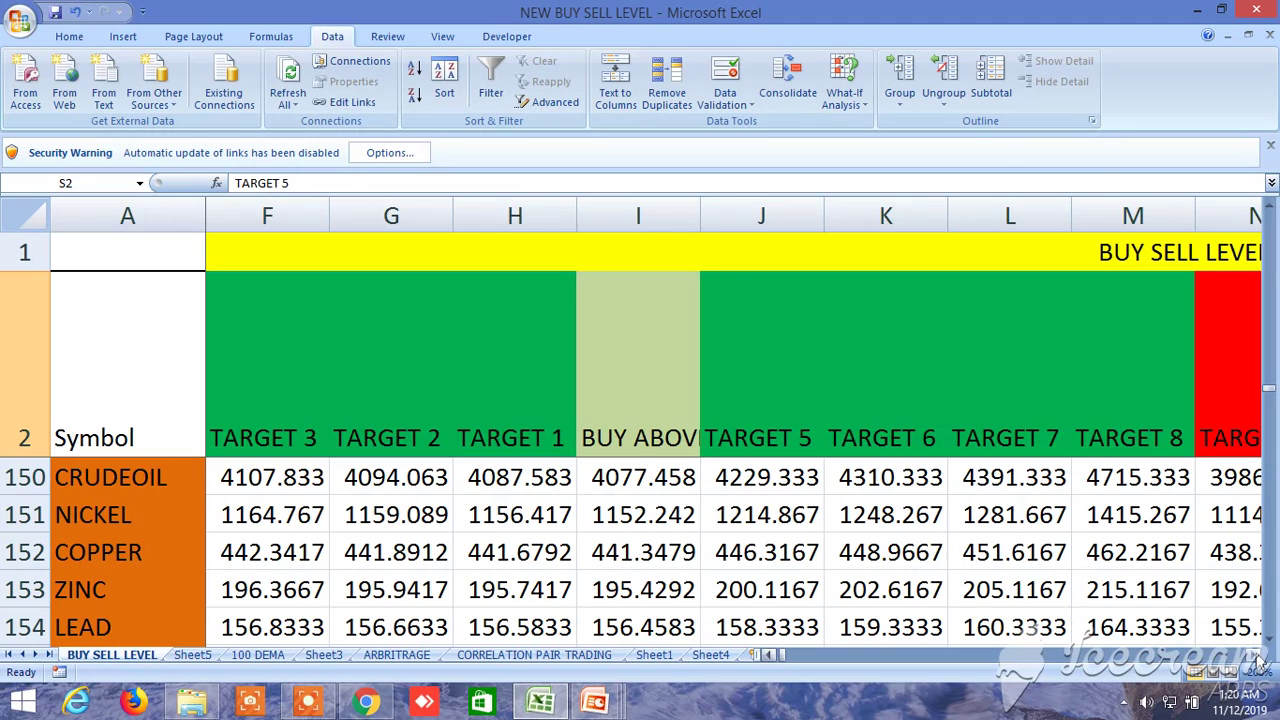
click(1254, 656)
click(1254, 656)
click(1254, 656)
click(1254, 656)
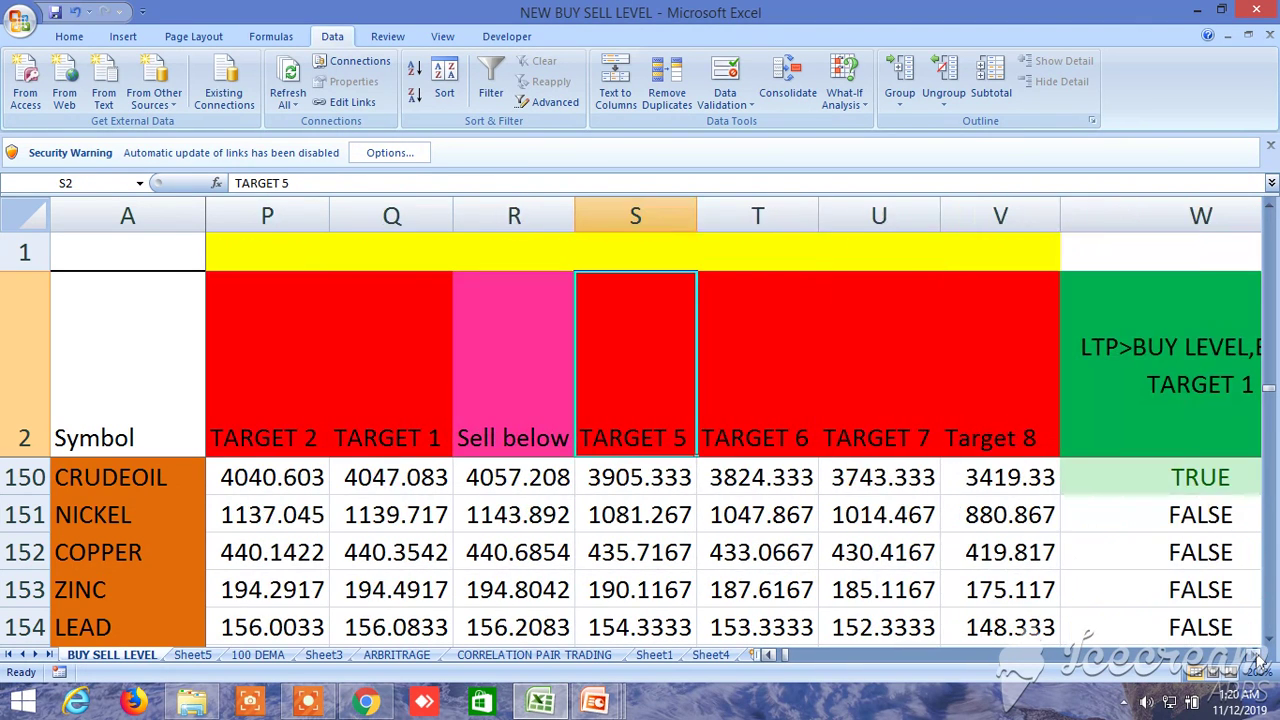
Examine the LTP condition columns for the buy and sell targets in the commodity rows from Crudeoil to Lead.
click(1254, 656)
click(1254, 656)
click(1254, 656)
click(1254, 656)
click(1254, 656)
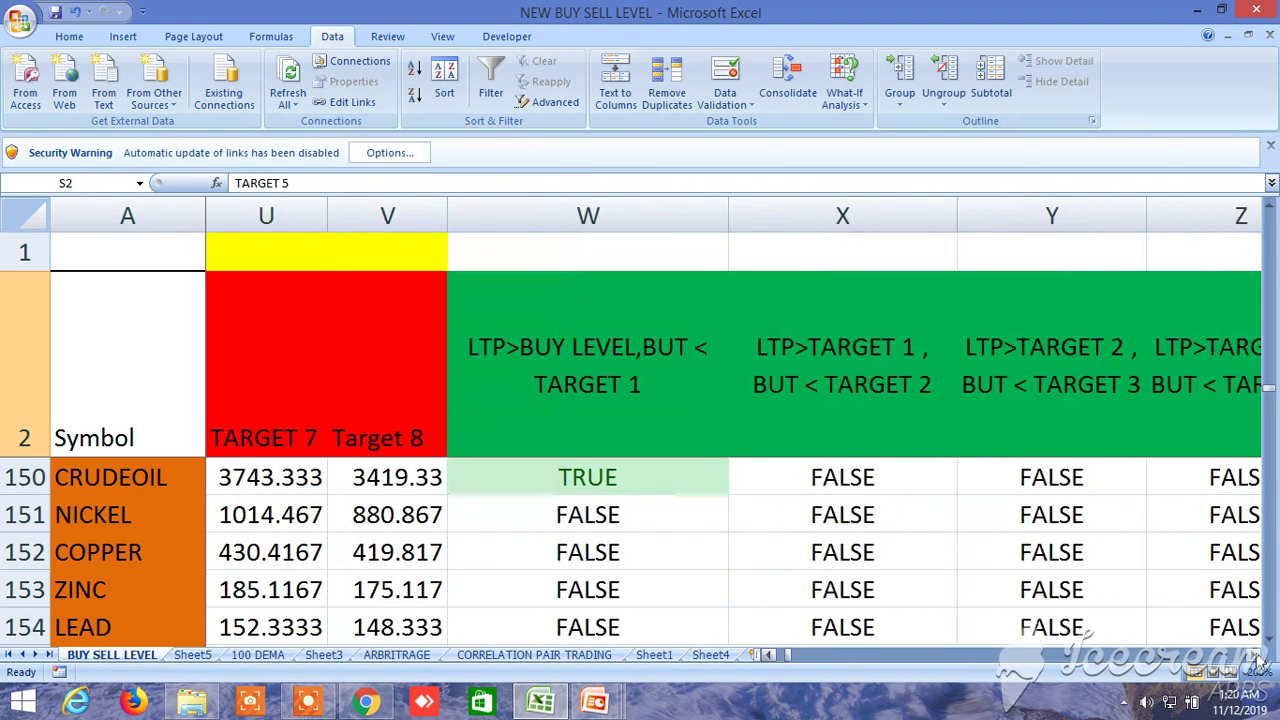
click(1254, 656)
click(1254, 656)
click(1254, 656)
click(1254, 656)
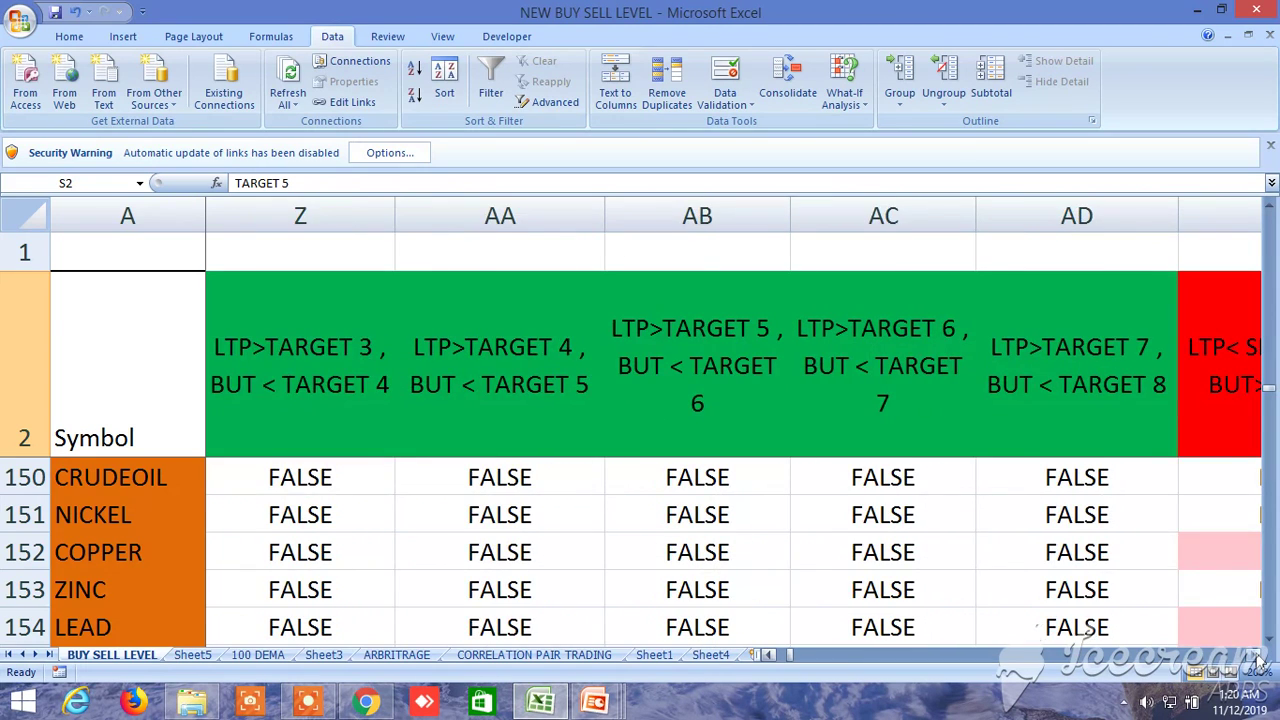
click(1254, 656)
click(1254, 656)
click(1254, 656)
click(1254, 656)
click(1254, 656)
click(1254, 656)
click(1254, 656)
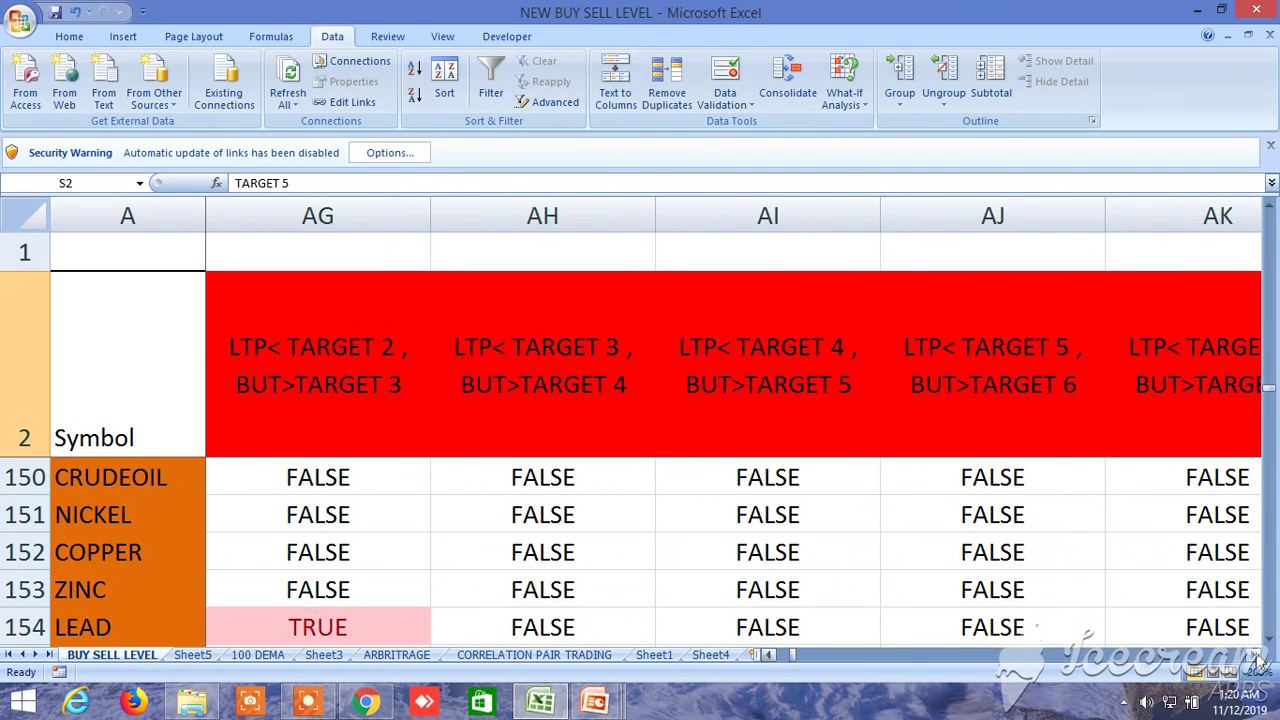
Examine the Alternative Buy Sell Levels and the advance/decline columns for the commodity rows from Crudeoil to Lead.
click(1256, 658)
click(1256, 658)
click(1256, 658)
click(1256, 658)
click(1256, 658)
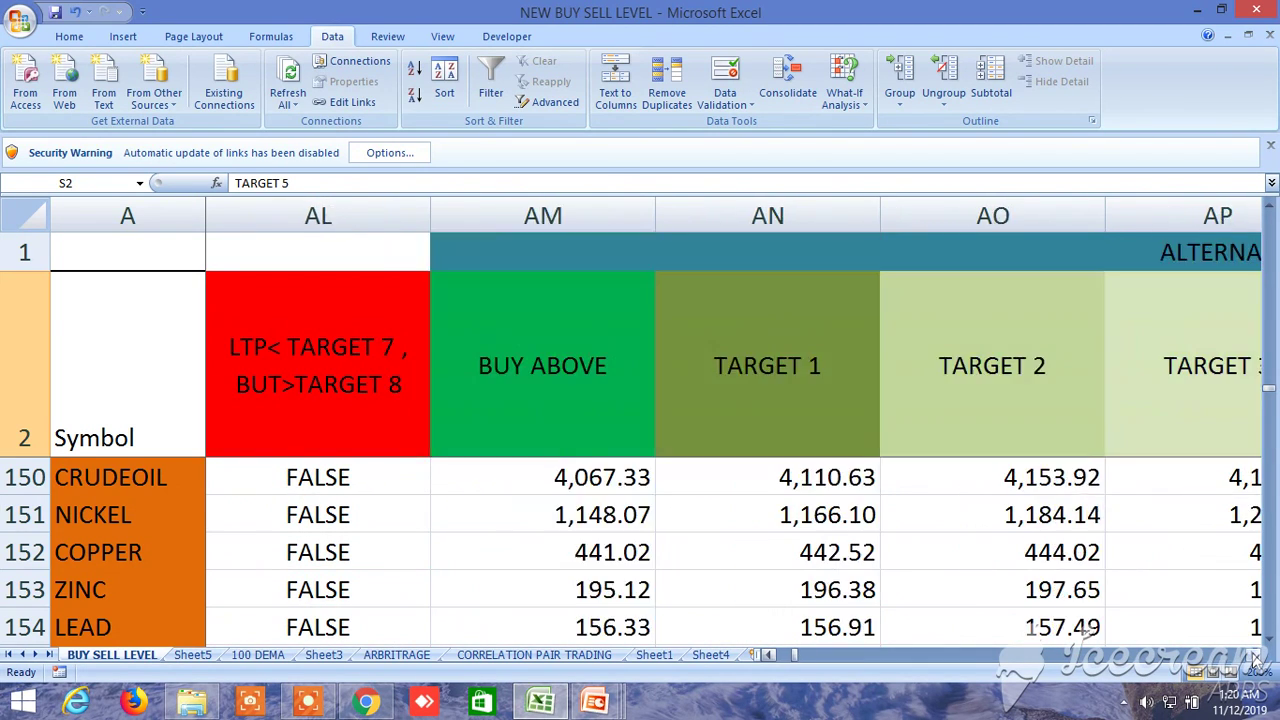
click(1256, 658)
click(1256, 658)
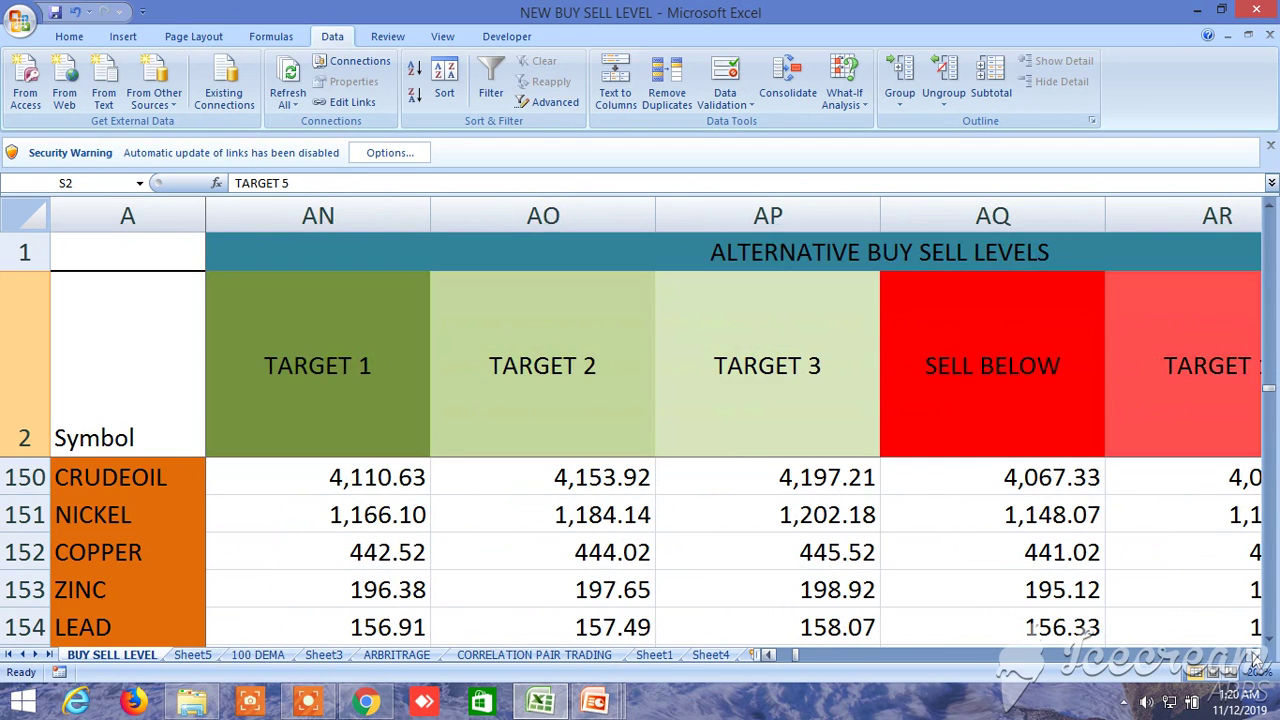
click(1256, 658)
click(1256, 658)
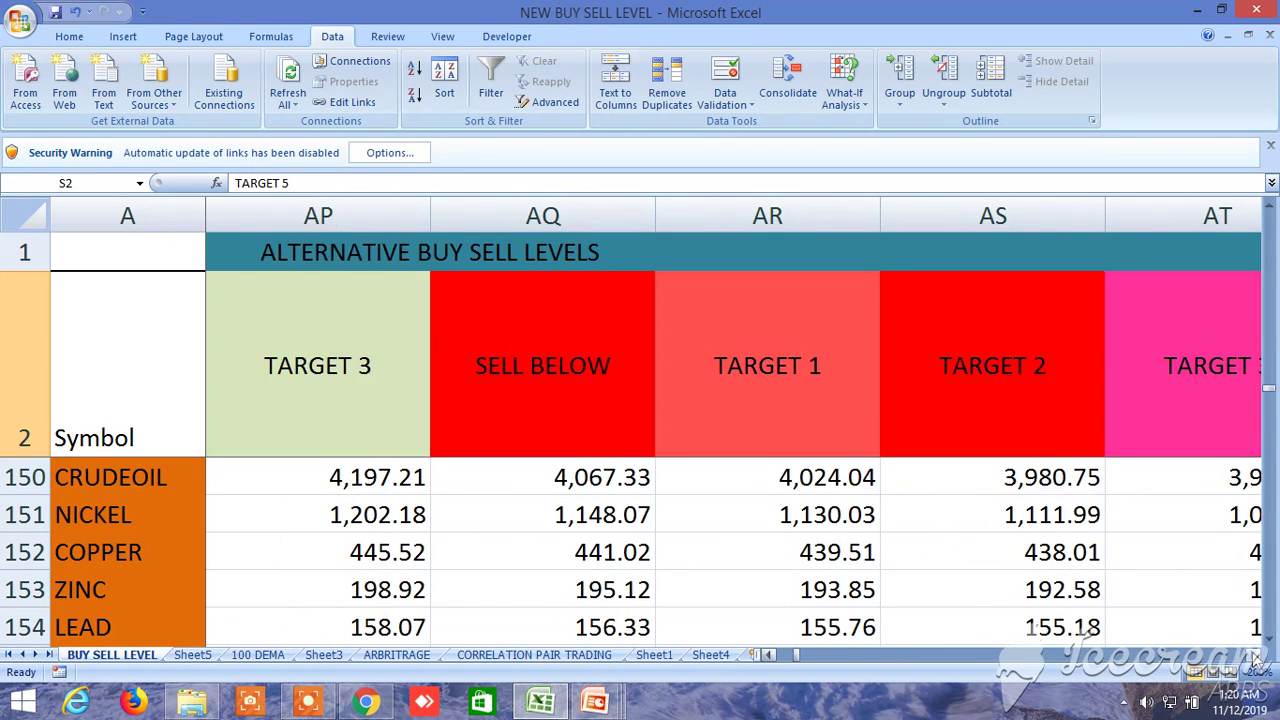
click(1256, 658)
click(1256, 658)
click(1256, 658)
click(1256, 658)
click(1256, 658)
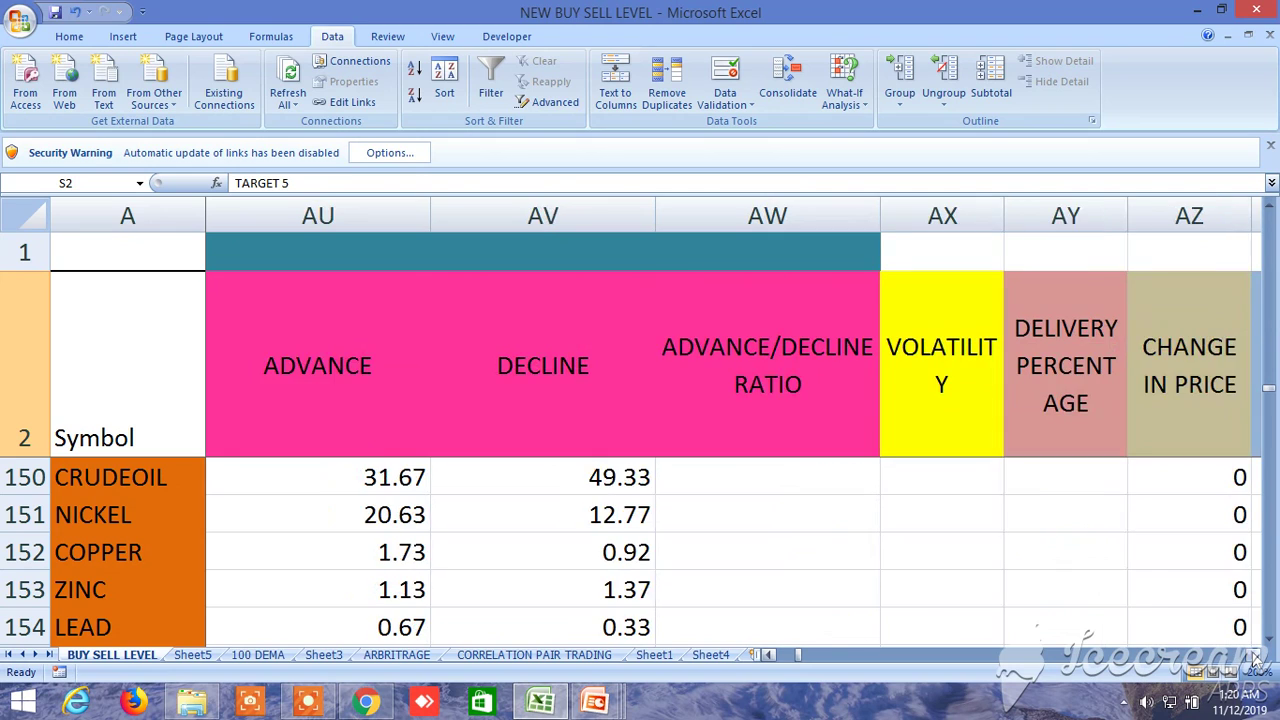